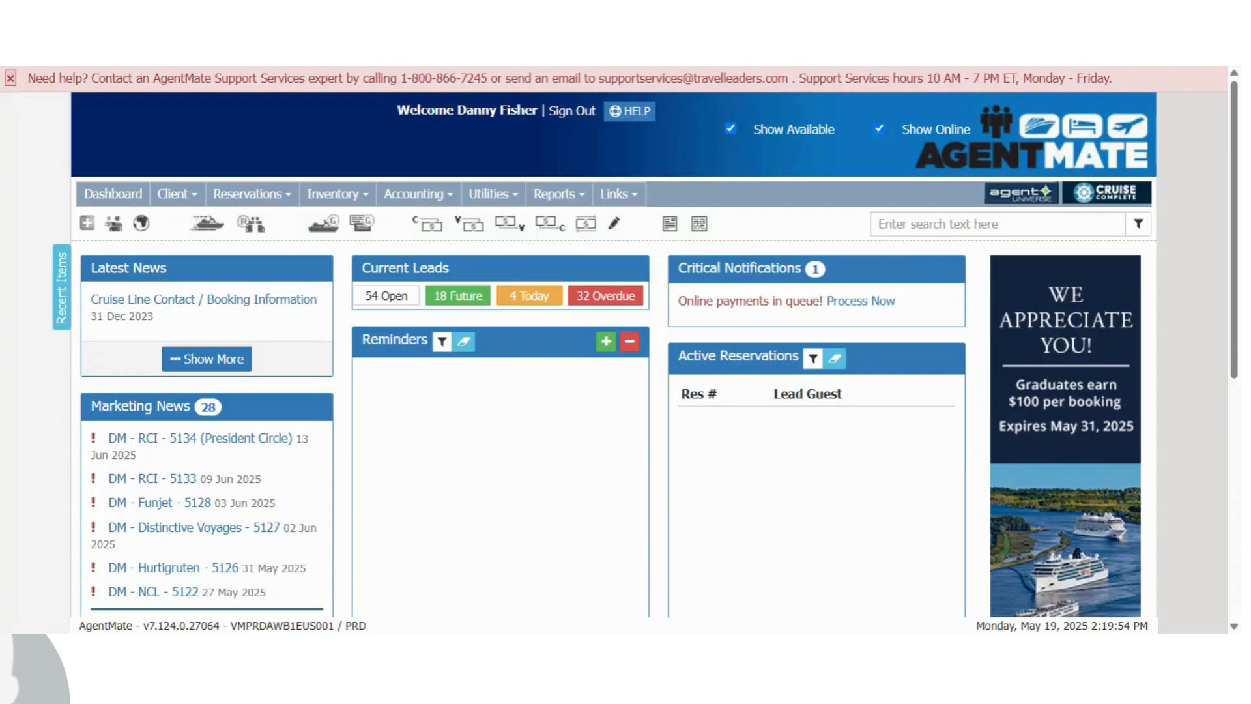
Open Find Reservation and search reservations by the client's partial last name
{"action": "left_click", "coordinate": [557, 194]}
{"action": "mouse_move", "coordinate": [248, 194]}
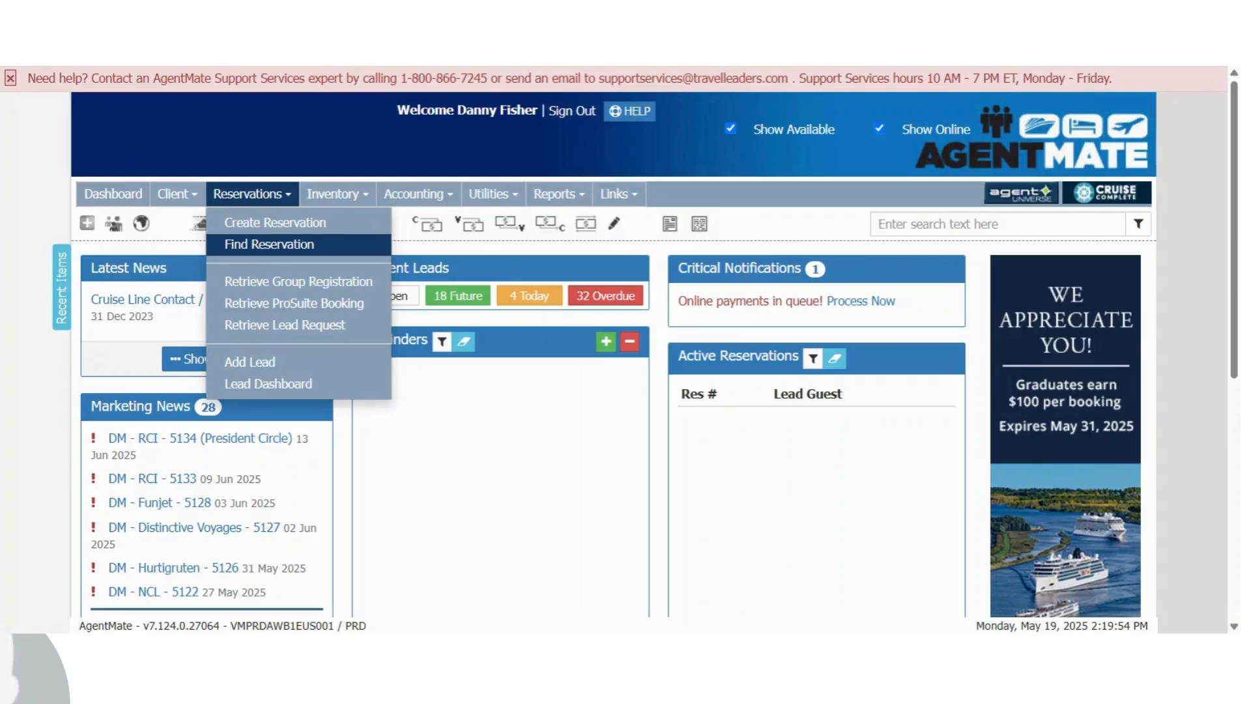
{"action": "left_click", "coordinate": [269, 244]}
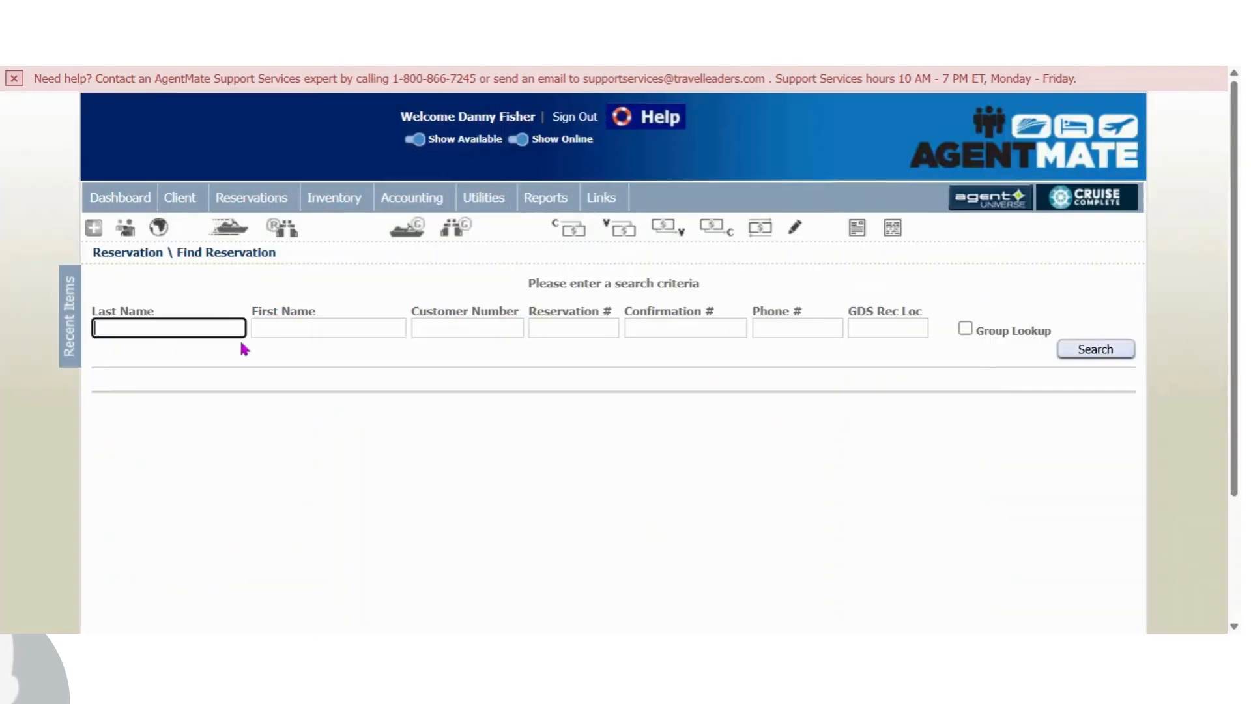
{"action": "type", "text": "fran"}
{"action": "left_click_drag", "start_coordinate": [625, 311], "coordinate": [721, 315]}
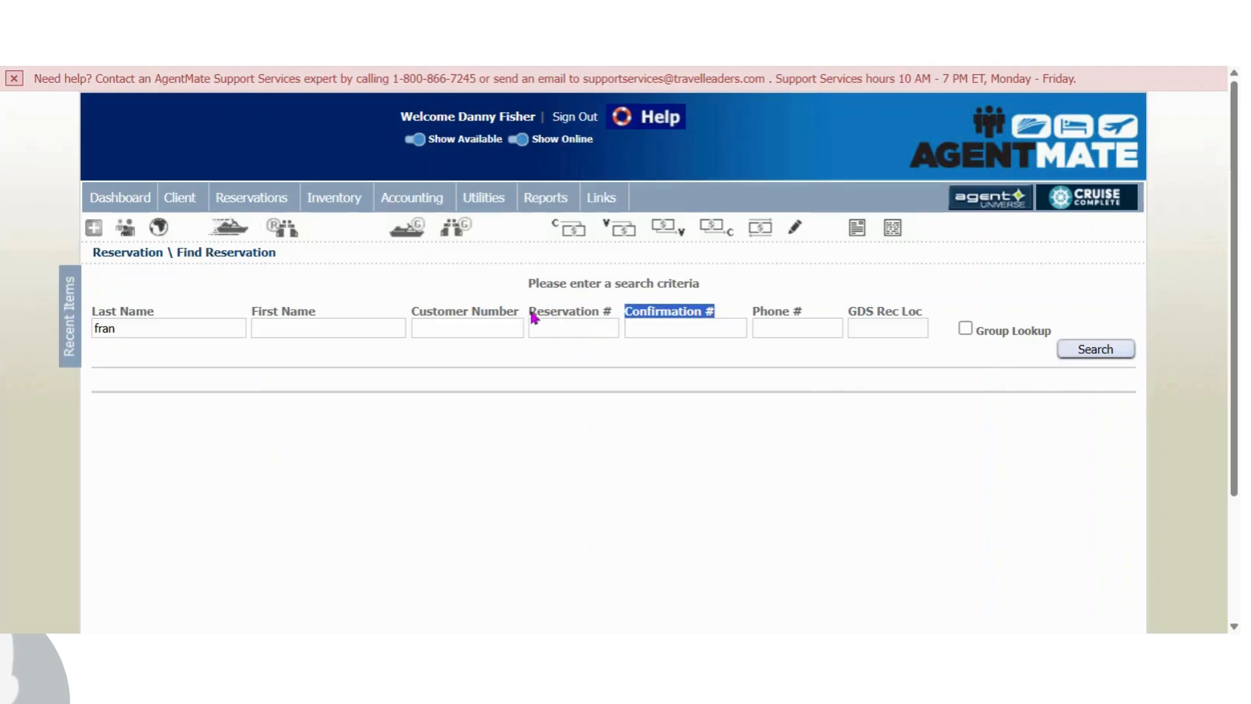
{"action": "left_click_drag", "start_coordinate": [530, 312], "coordinate": [613, 313]}
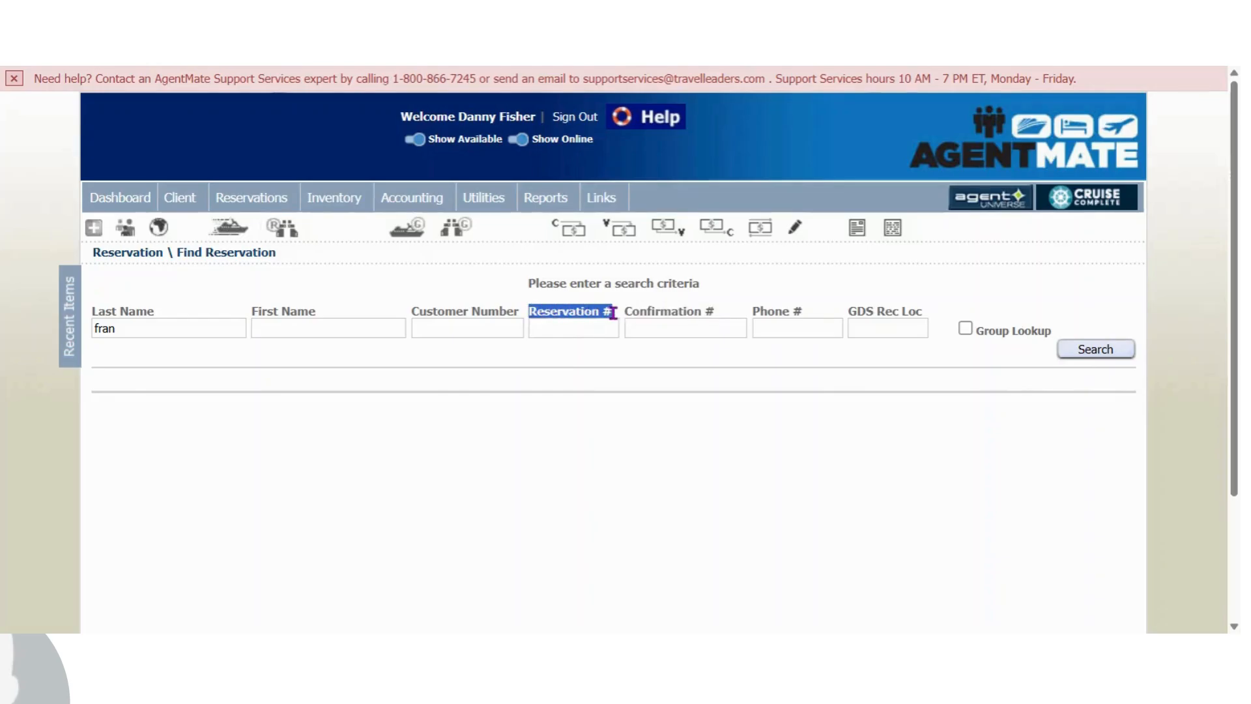
{"action": "mouse_move", "coordinate": [70, 345]}
{"action": "left_click", "coordinate": [1095, 349]}
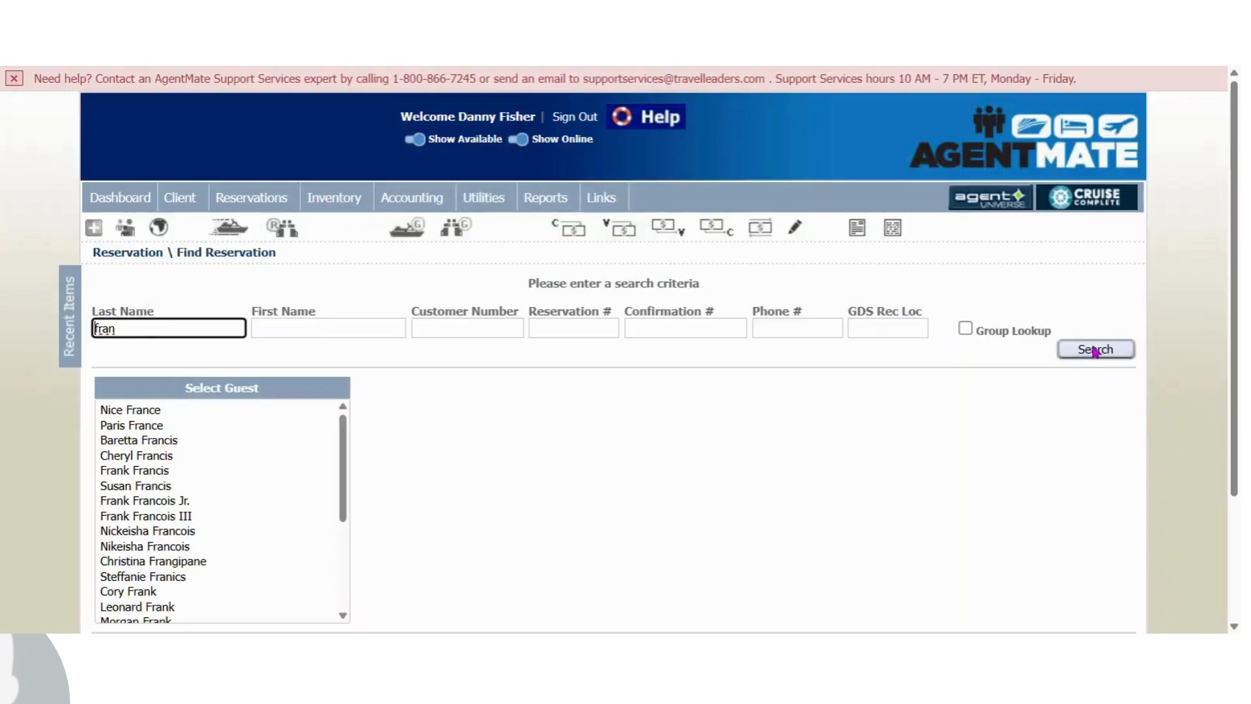
Select the matching guest from the results and open their Celebrity Reflection reservation
{"action": "left_click", "coordinate": [156, 410]}
{"action": "scroll", "coordinate": [1195, 419], "scroll_direction": "down", "scroll_amount": 3}
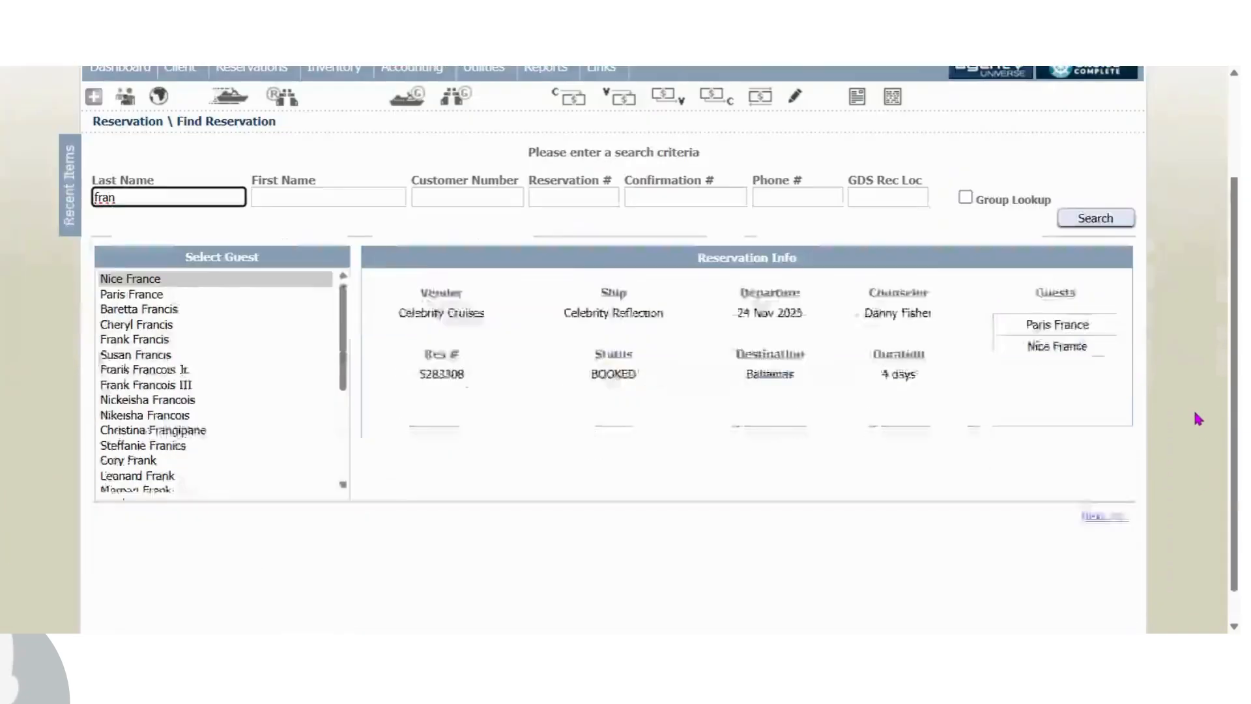
{"action": "left_click", "coordinate": [1085, 484]}
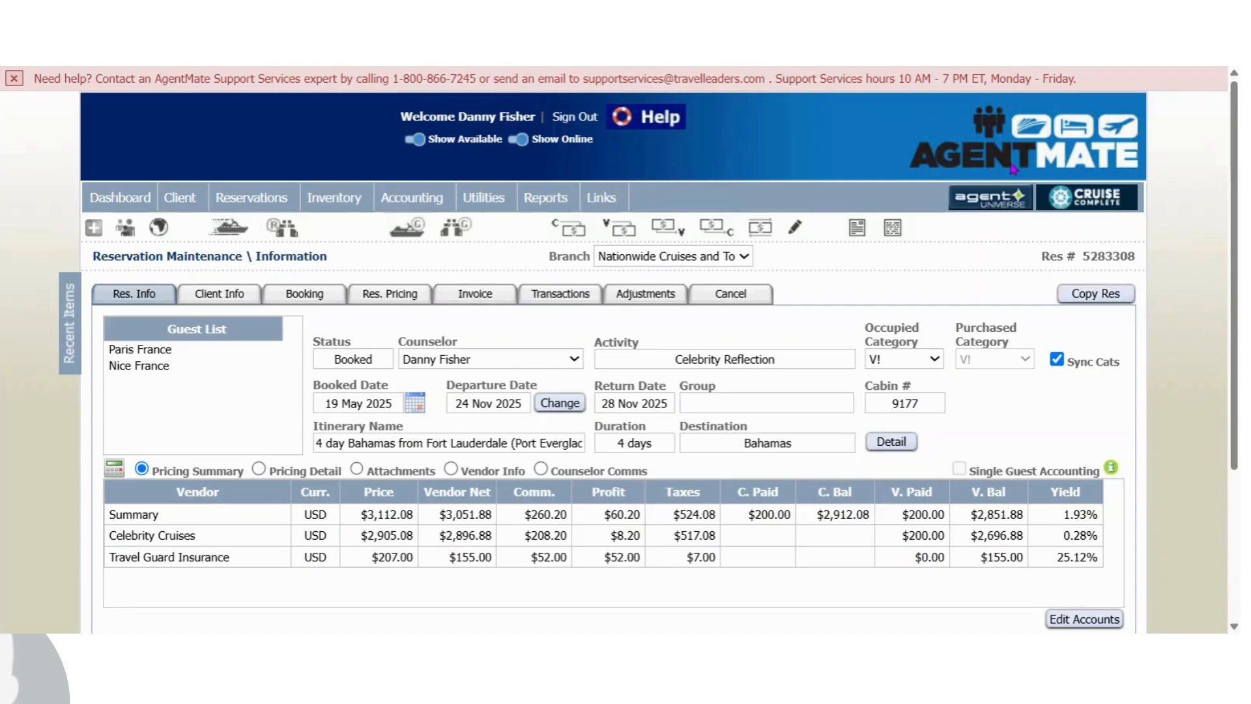
Open the reservation's pricing and add a new pricing item of type Other
{"action": "left_click", "coordinate": [404, 296]}
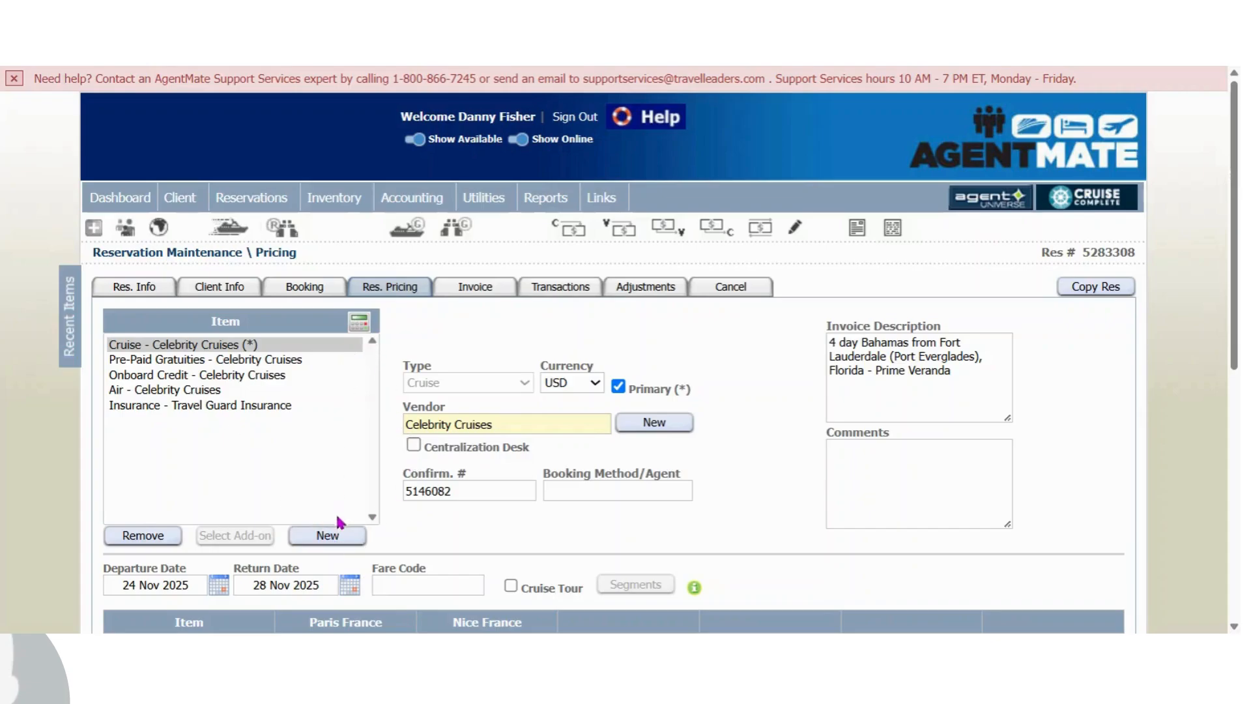
{"action": "left_click", "coordinate": [328, 536]}
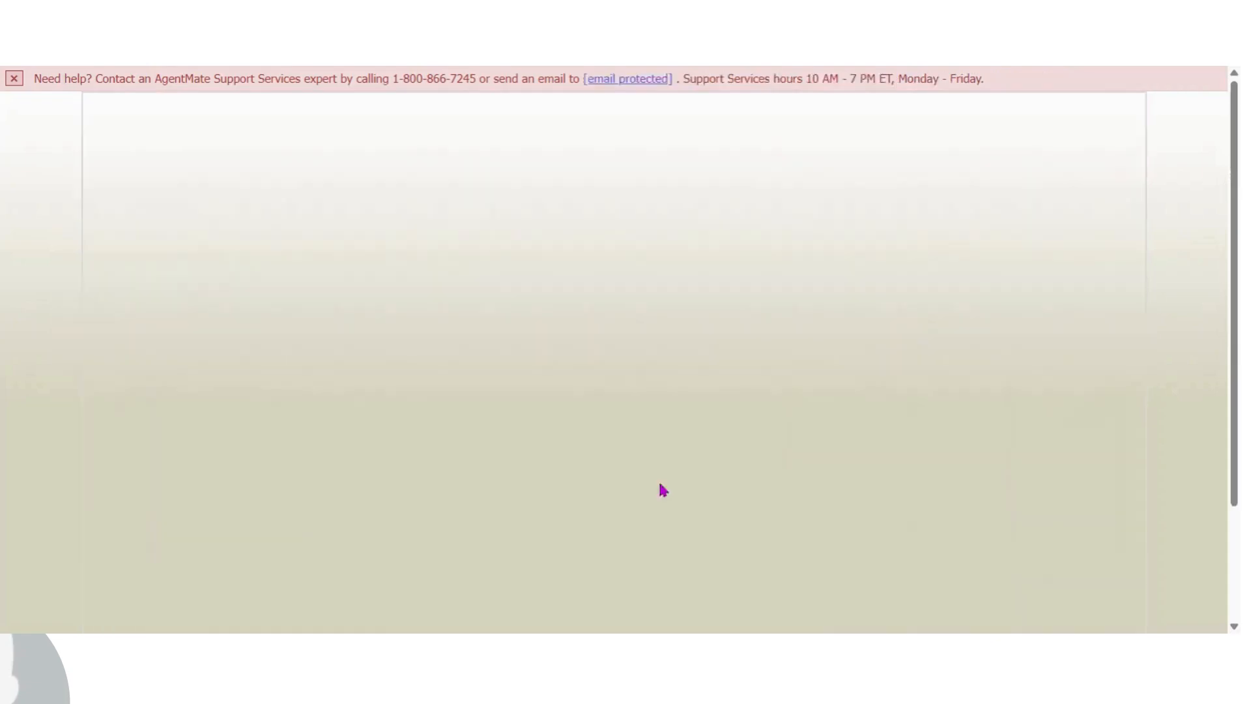
{"action": "key", "text": "o"}
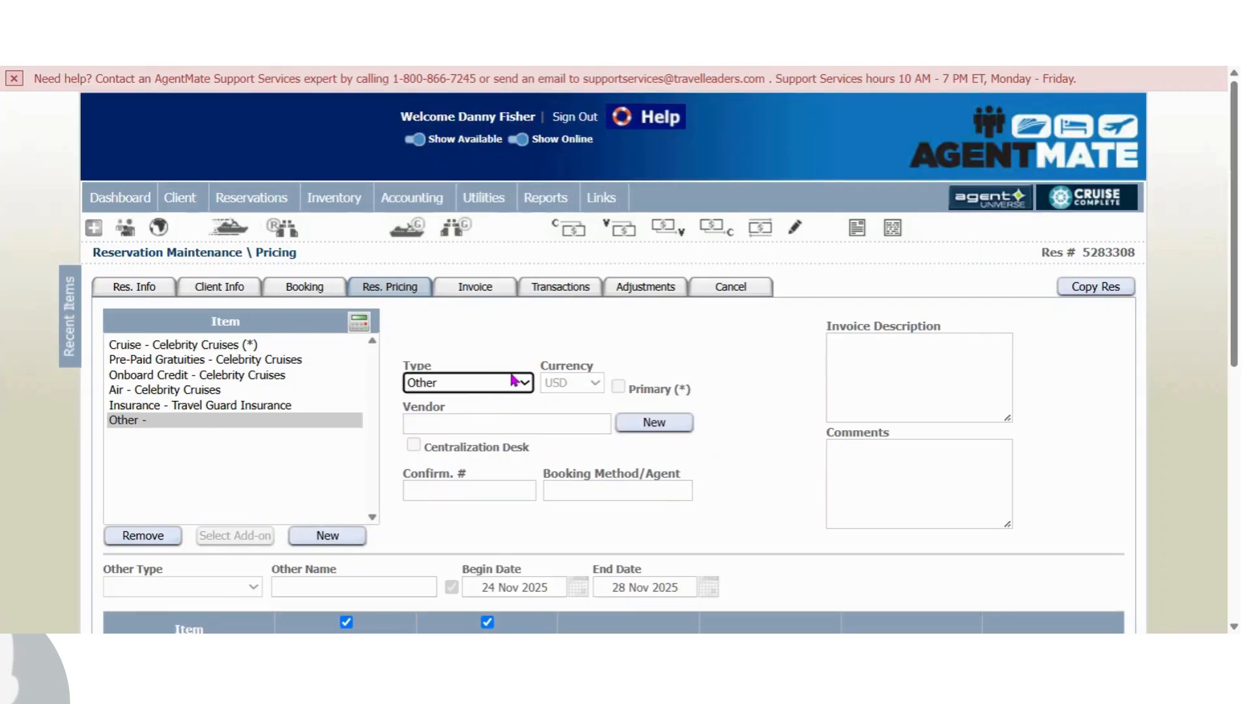
Set the new item's vendor to Celebrity Cruises and its other name to All In
{"action": "key", "text": "Tab"}
{"action": "type", "text": "celebrity"}
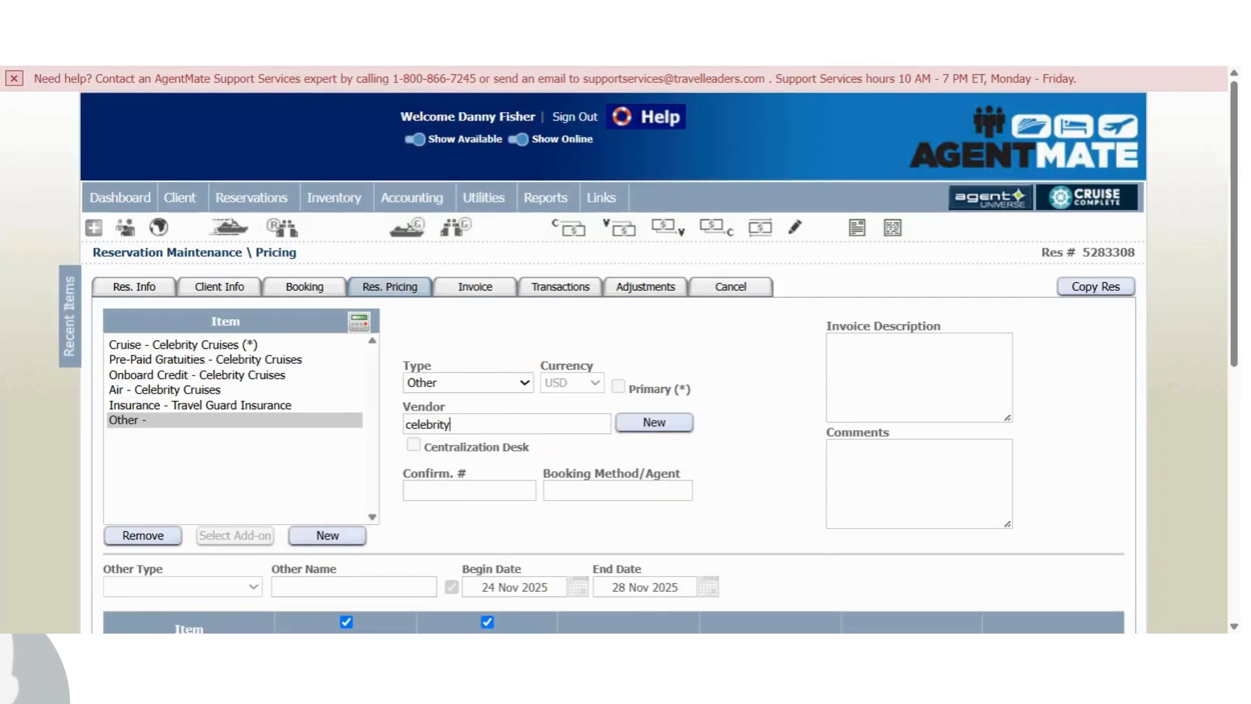
{"action": "key", "text": "Down"}
{"action": "key", "text": "Return"}
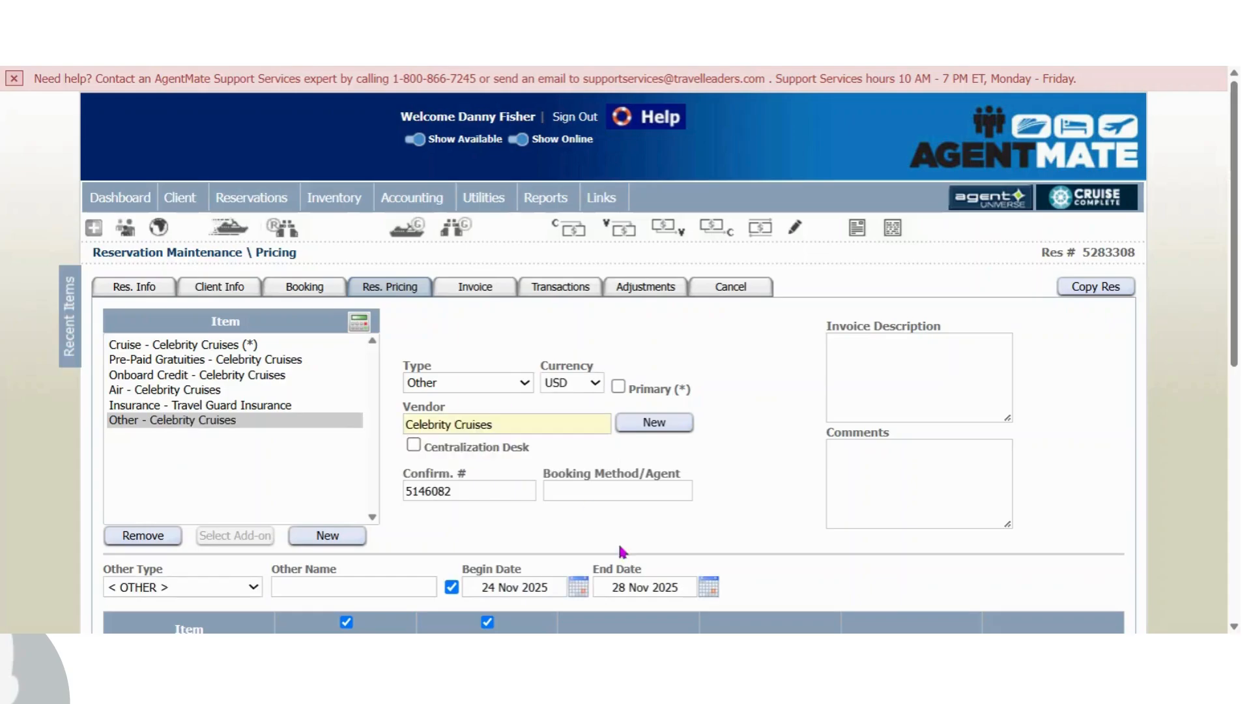
{"action": "left_click", "coordinate": [367, 584]}
{"action": "type", "text": "All In"}
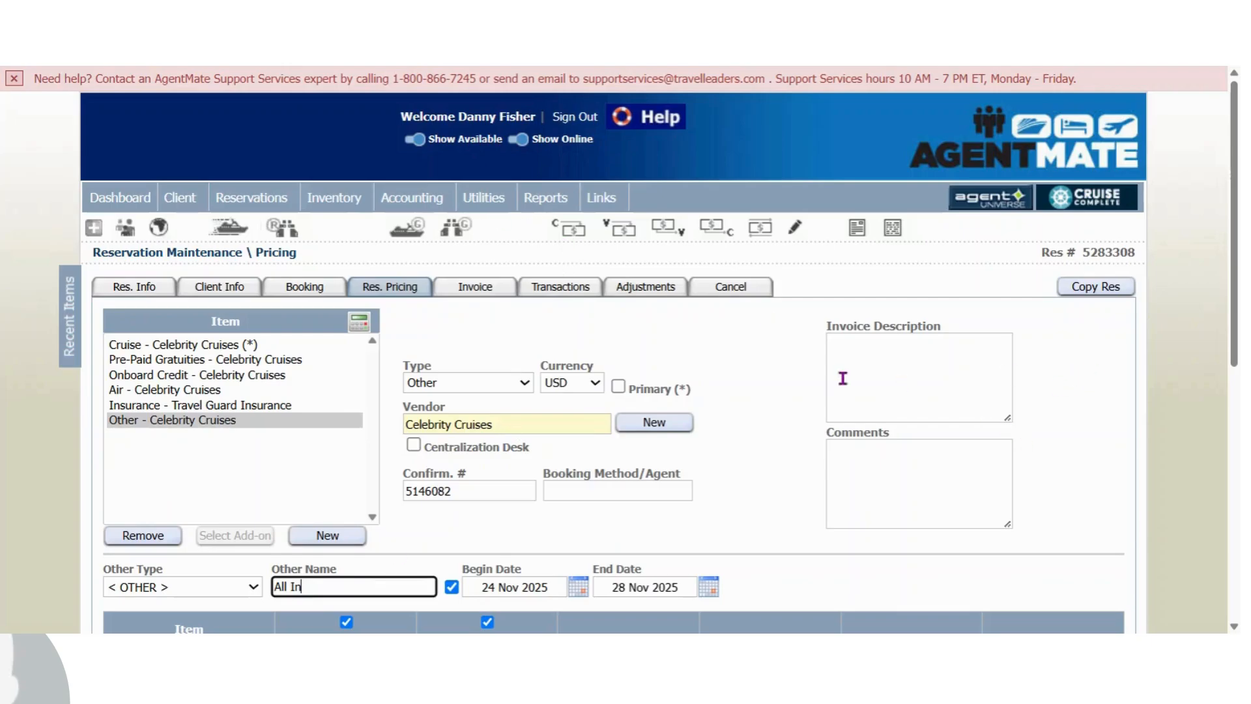
Enter the invoice description Classic Beverage Package and Basic Wi-Fi on two lines, then save the item
{"action": "left_click", "coordinate": [956, 363]}
{"action": "type", "text": "Ca"}
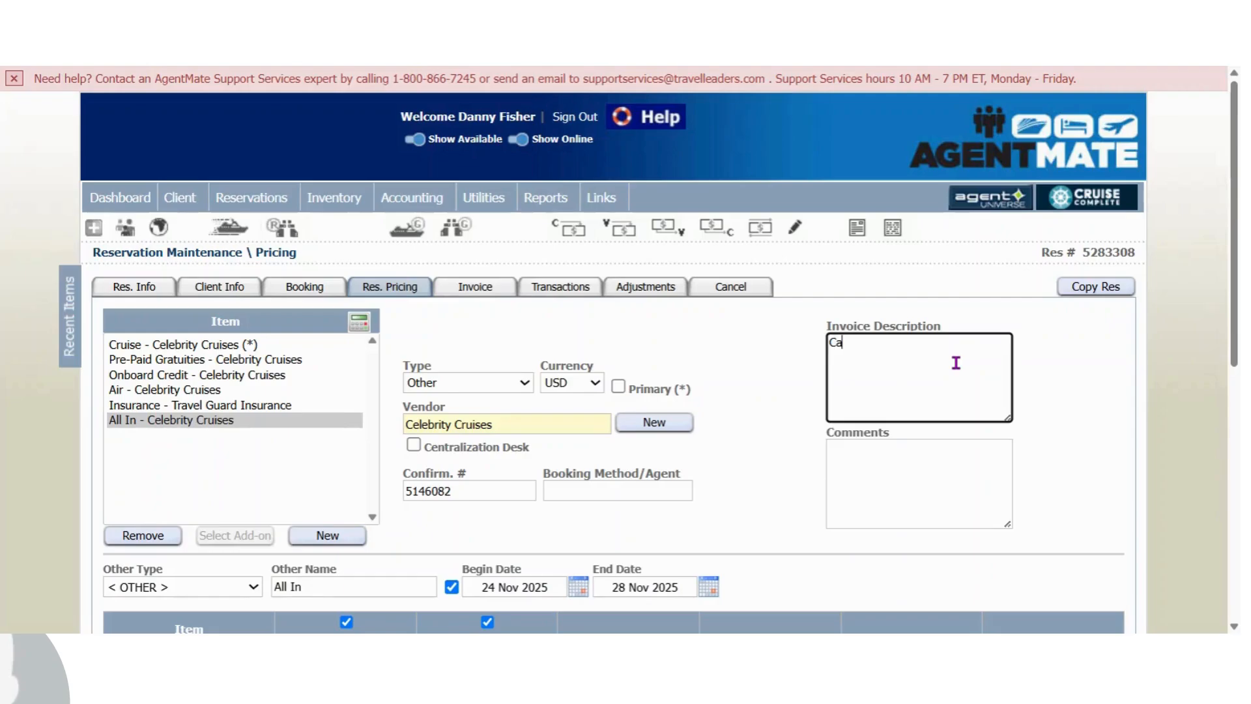
{"action": "key", "text": "BackSpace"}
{"action": "type", "text": "lassi"}
{"action": "type", "text": "c Beverage"}
{"action": "type", "text": " Package"}
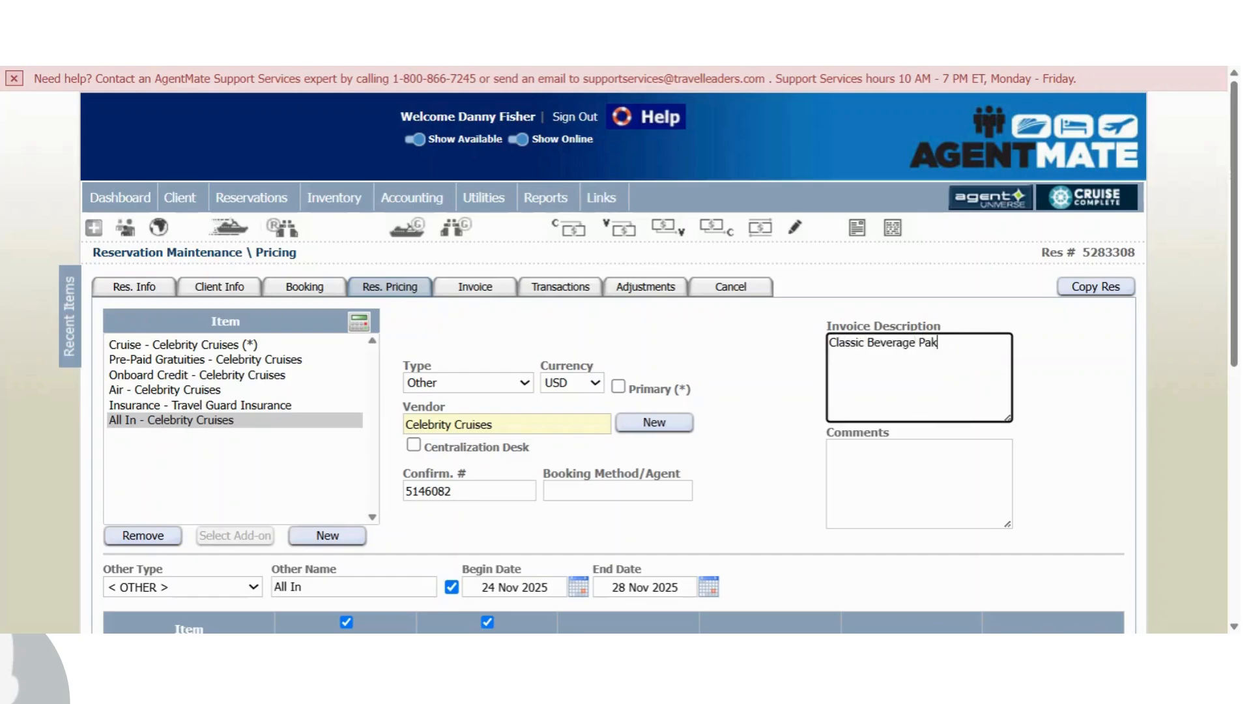
{"action": "key", "text": "Return"}
{"action": "type", "text": "Basic Wi-Fi"}
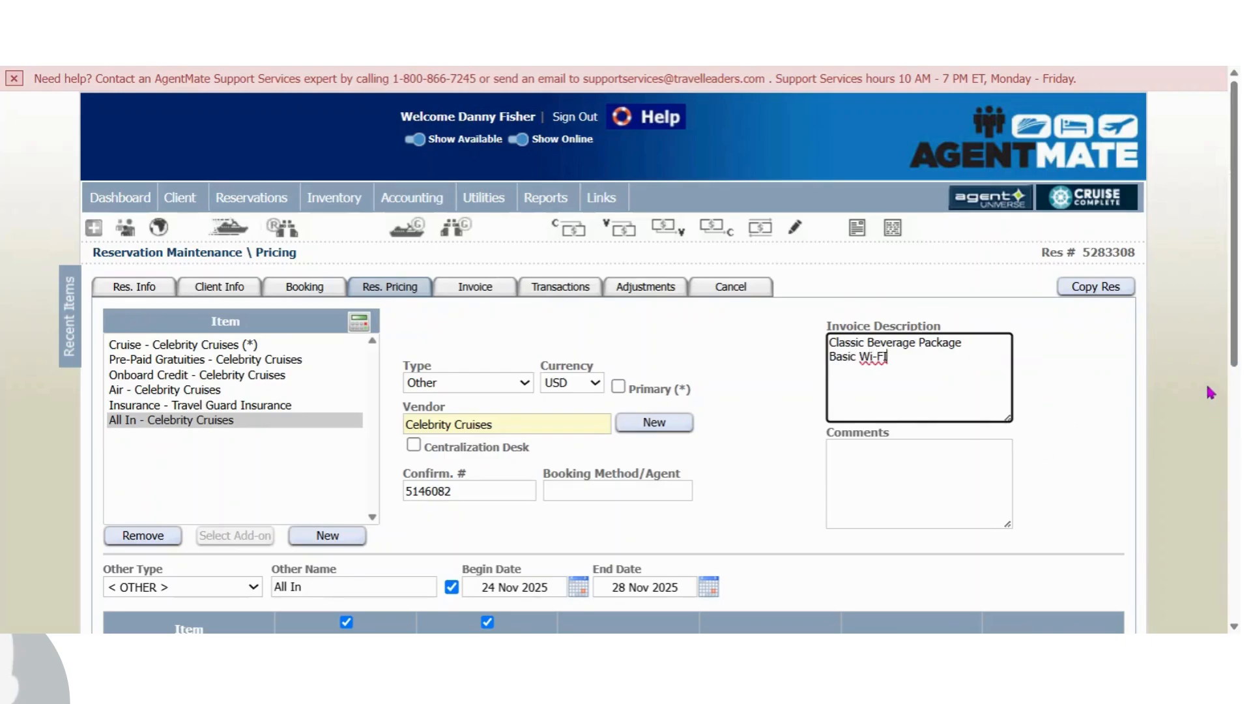
{"action": "scroll", "coordinate": [1210, 391], "scroll_direction": "down", "scroll_amount": 8}
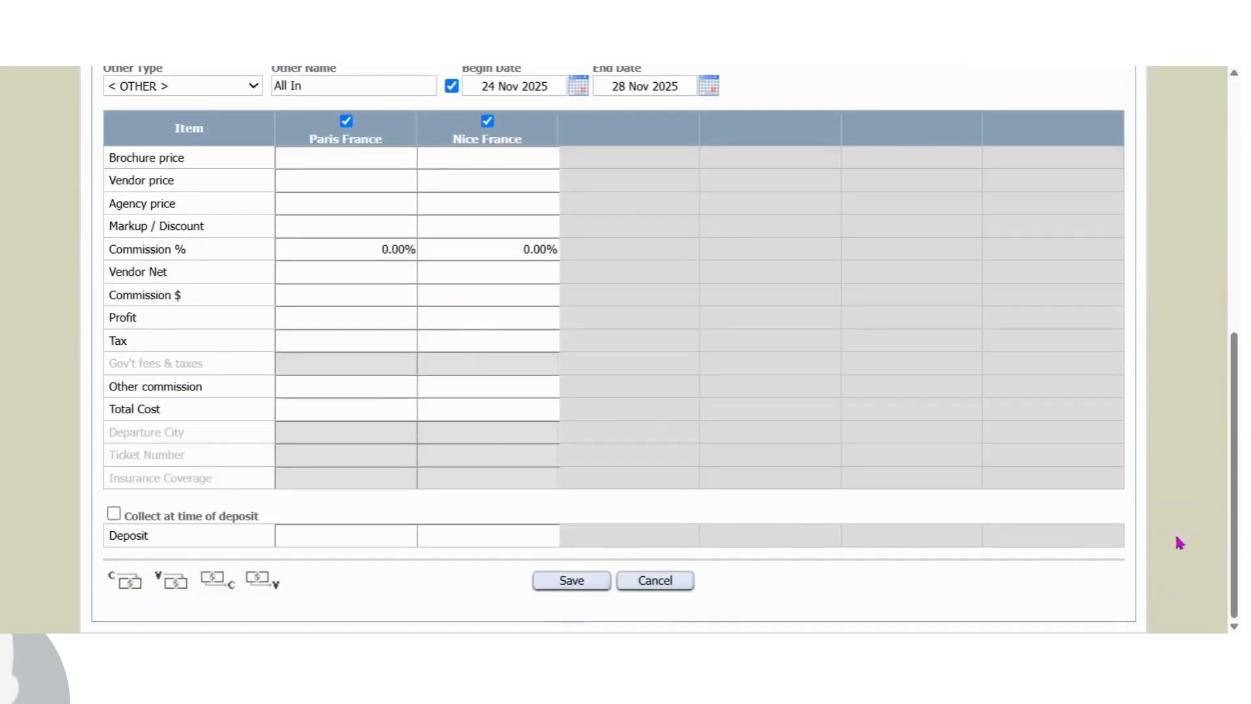
{"action": "left_click", "coordinate": [567, 582]}
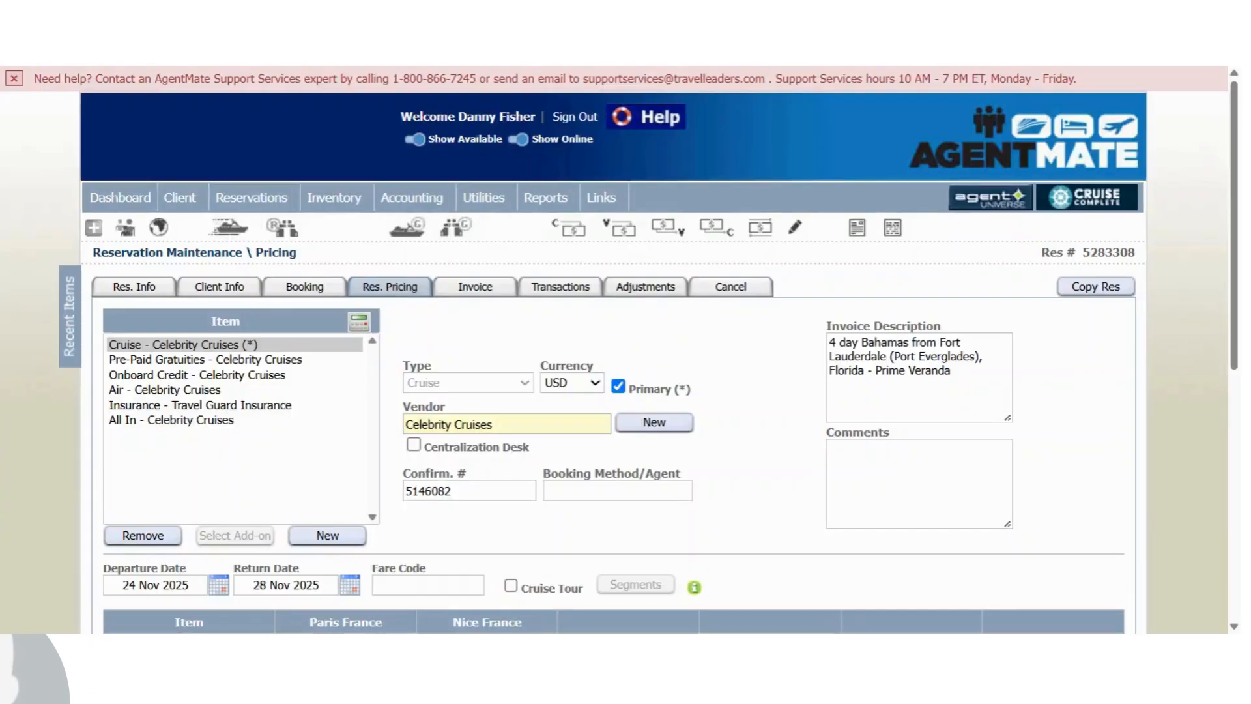
Check the All In item, then open the invoice and review its line items
{"action": "left_click", "coordinate": [158, 424]}
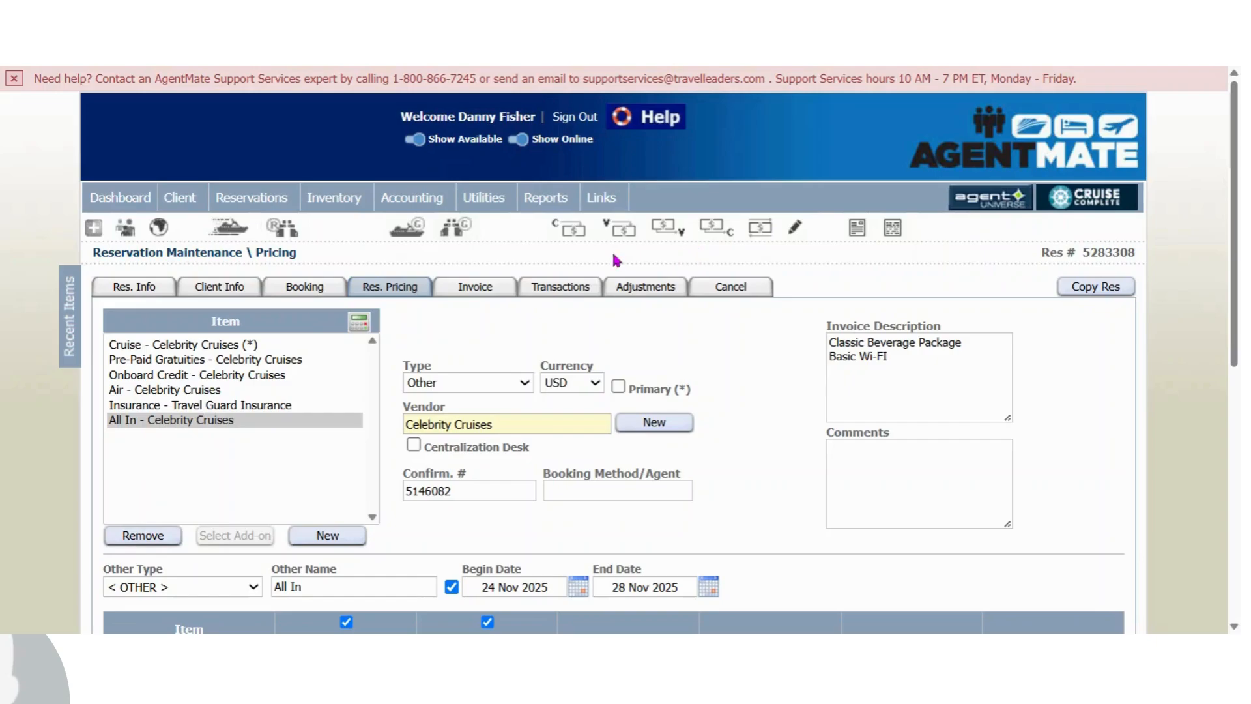
{"action": "left_click", "coordinate": [483, 294]}
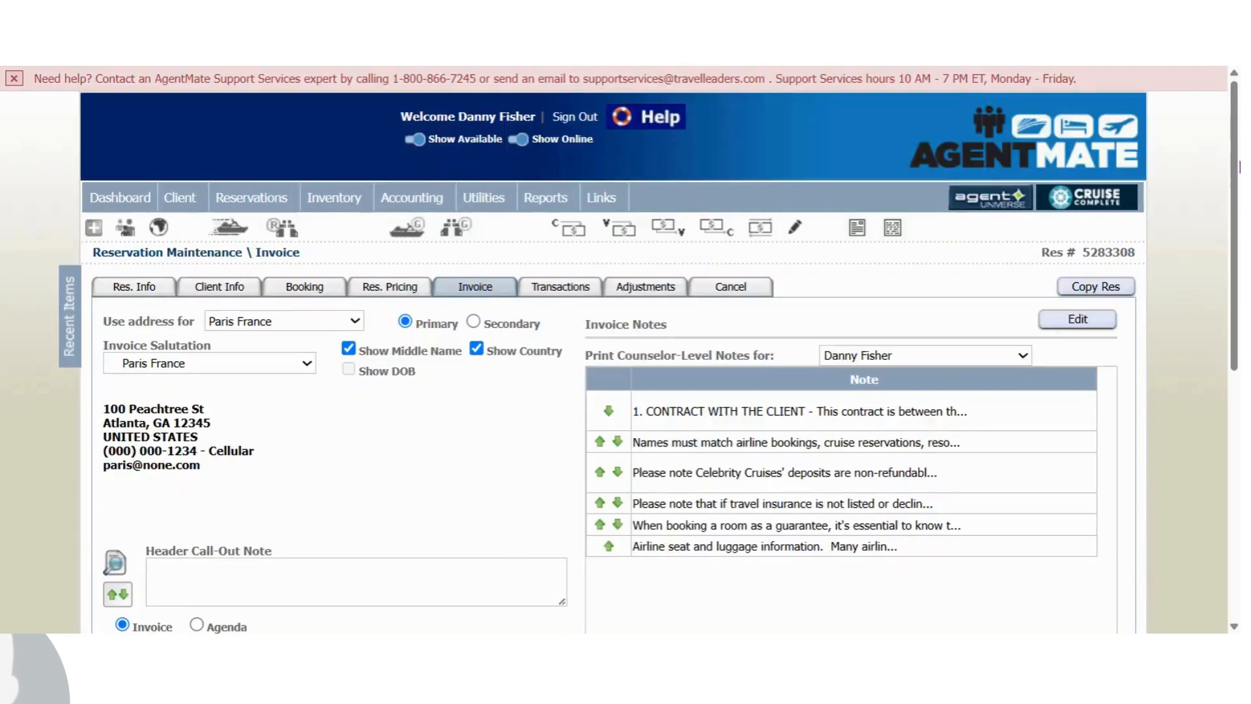
{"action": "scroll", "coordinate": [619, 352], "scroll_direction": "down", "scroll_amount": 3}
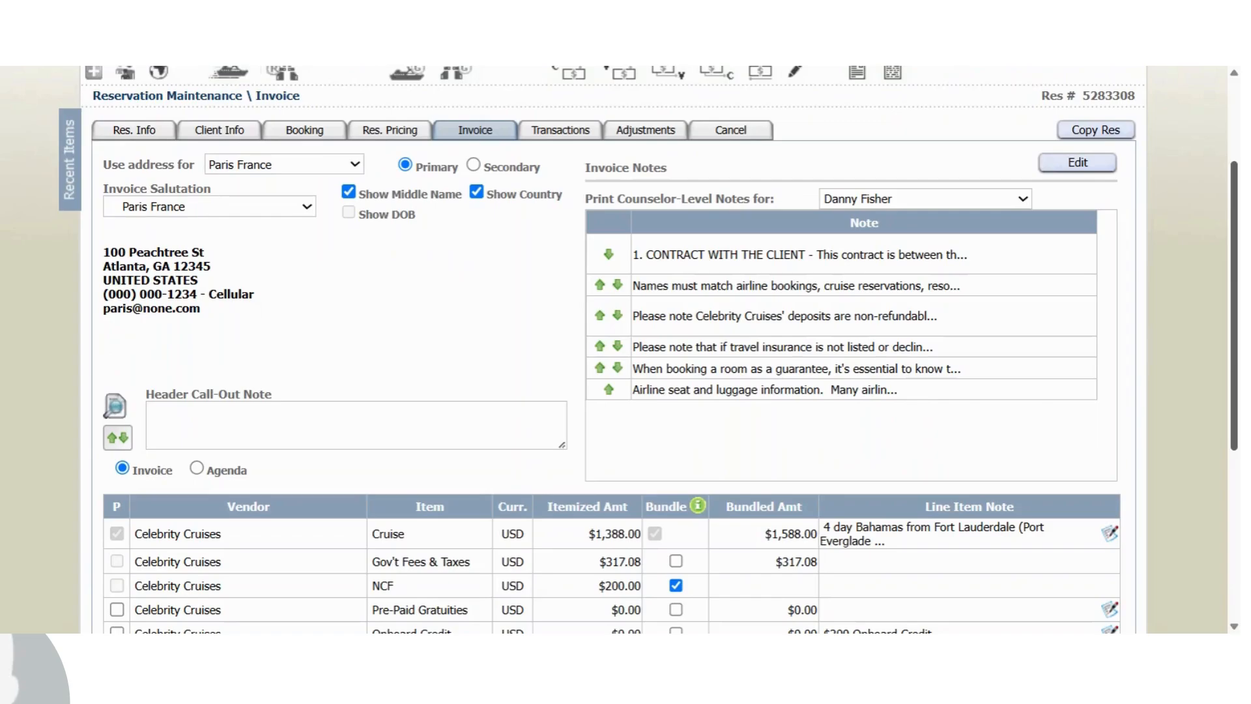
{"action": "scroll", "coordinate": [619, 352], "scroll_direction": "down", "scroll_amount": 2}
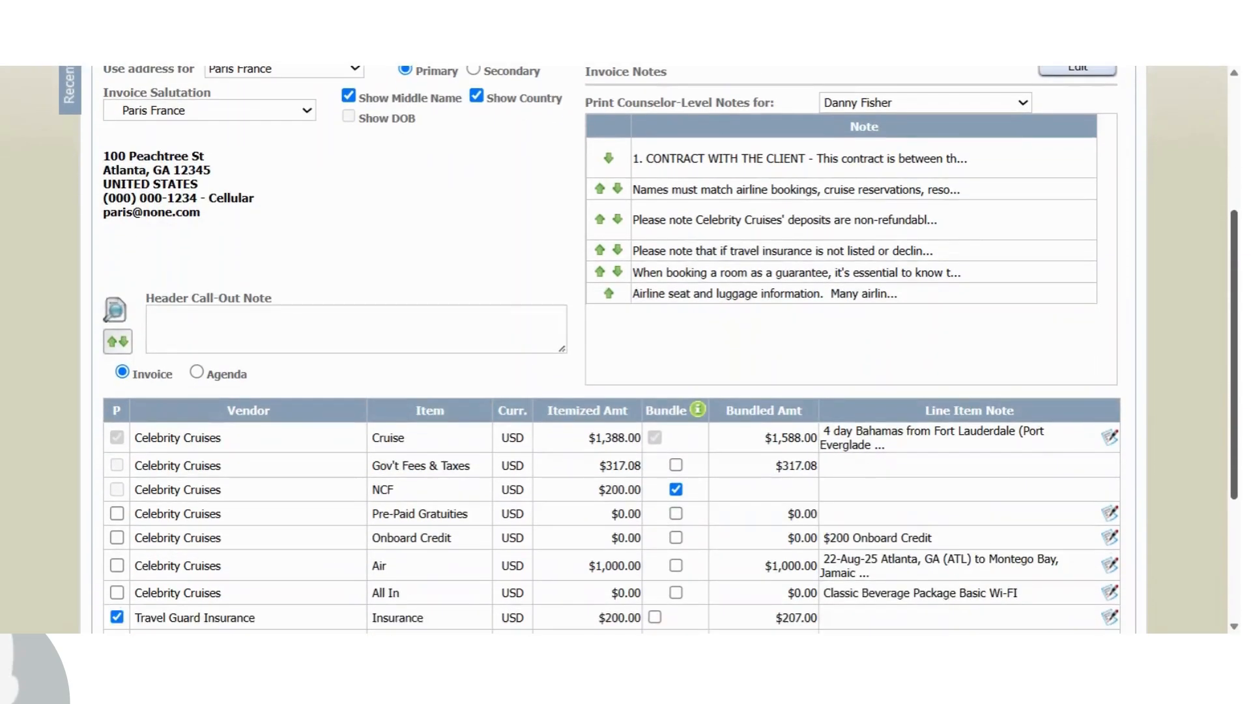
{"action": "scroll", "coordinate": [620, 352], "scroll_direction": "up", "scroll_amount": 1}
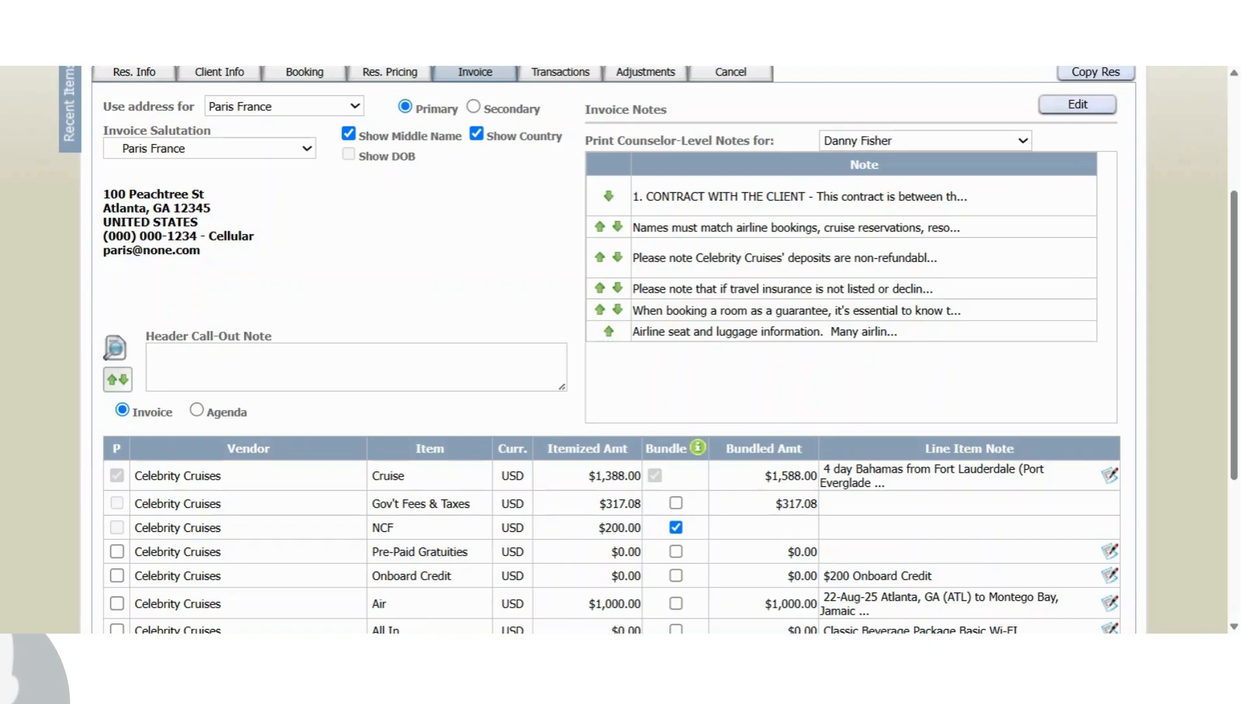
Move the Celebrity Cruises deposits note to the top of the invoice notes
{"action": "mouse_move", "coordinate": [681, 263]}
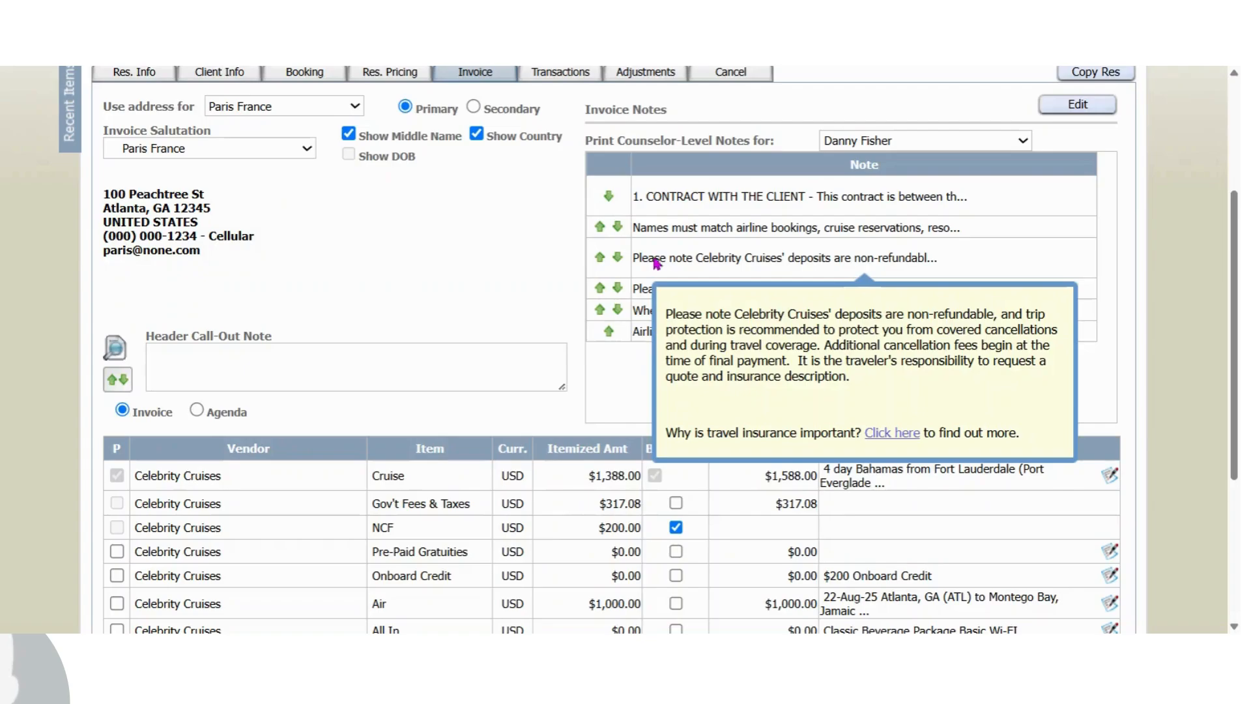
{"action": "left_click", "coordinate": [600, 257]}
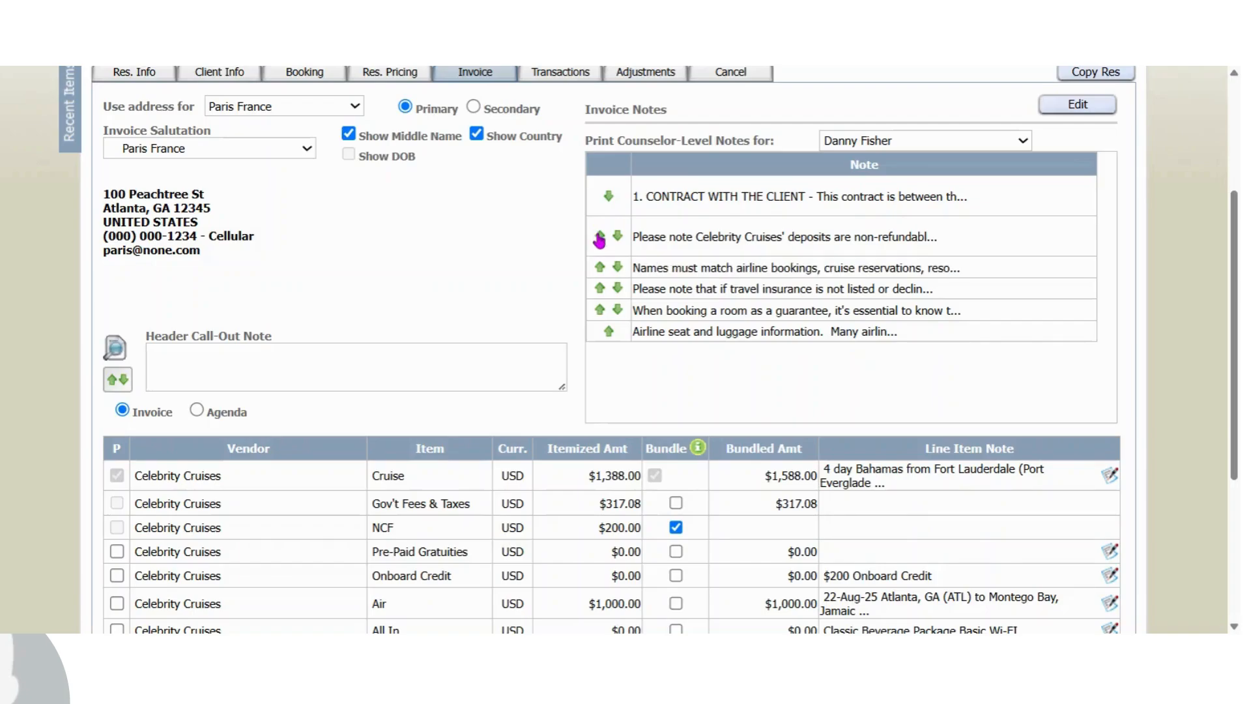
{"action": "left_click", "coordinate": [599, 237]}
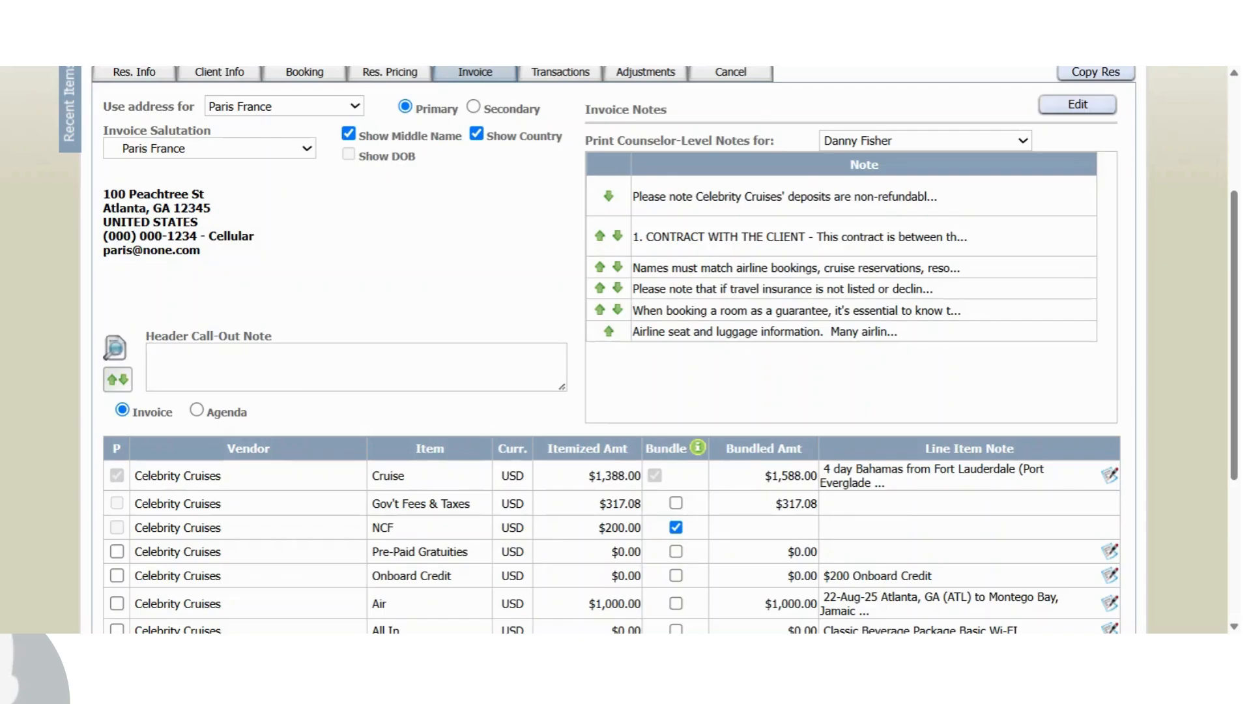
Move the travel insurance note up to second place in the invoice notes
{"action": "mouse_move", "coordinate": [682, 202]}
{"action": "mouse_move", "coordinate": [784, 298]}
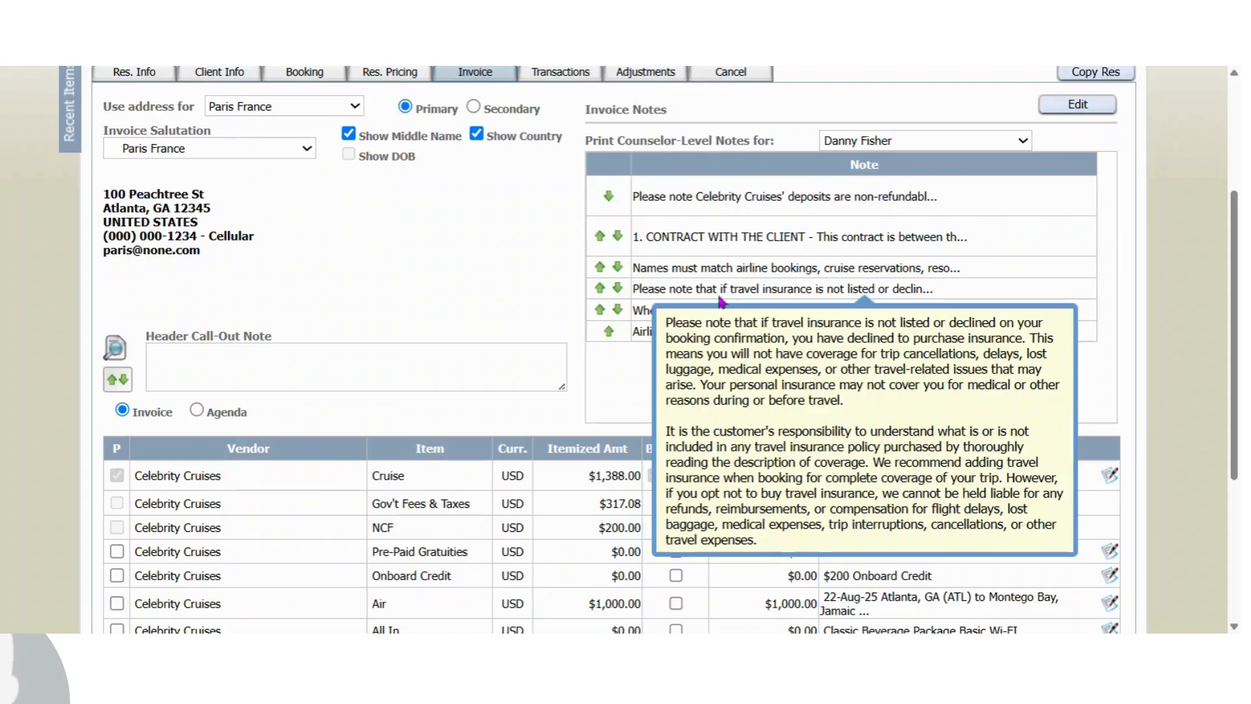
{"action": "left_click", "coordinate": [600, 289]}
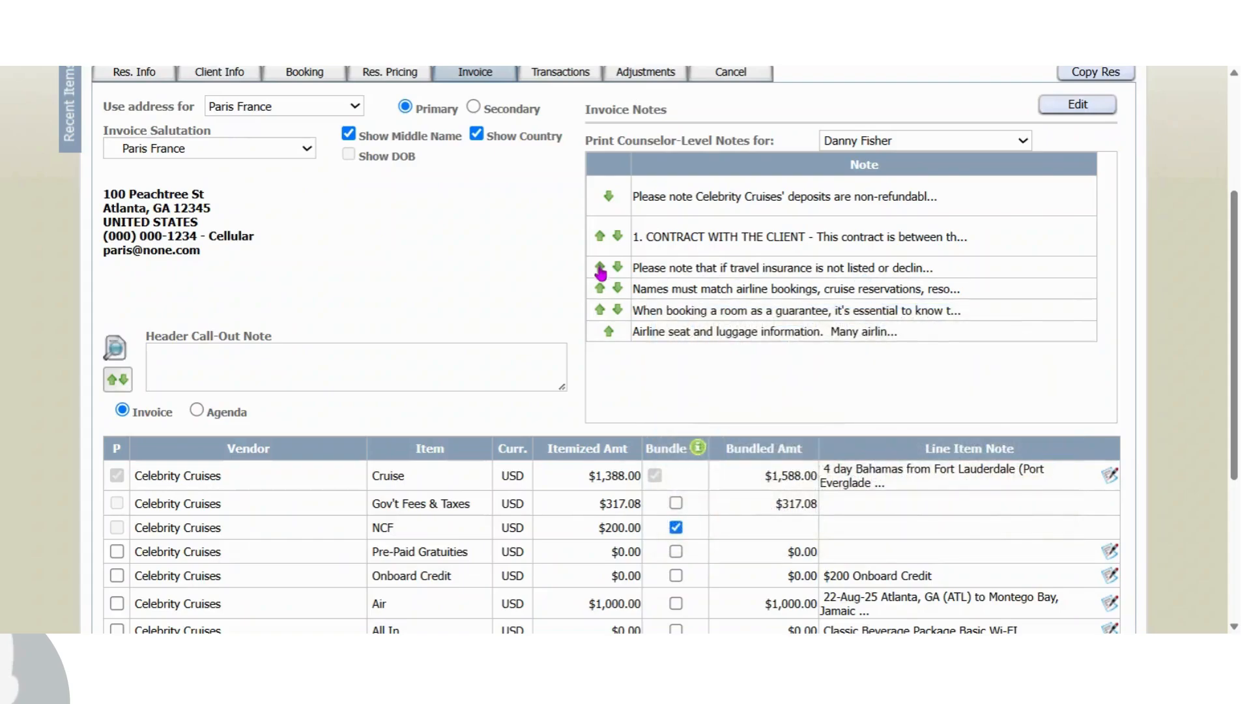
{"action": "left_click", "coordinate": [600, 267]}
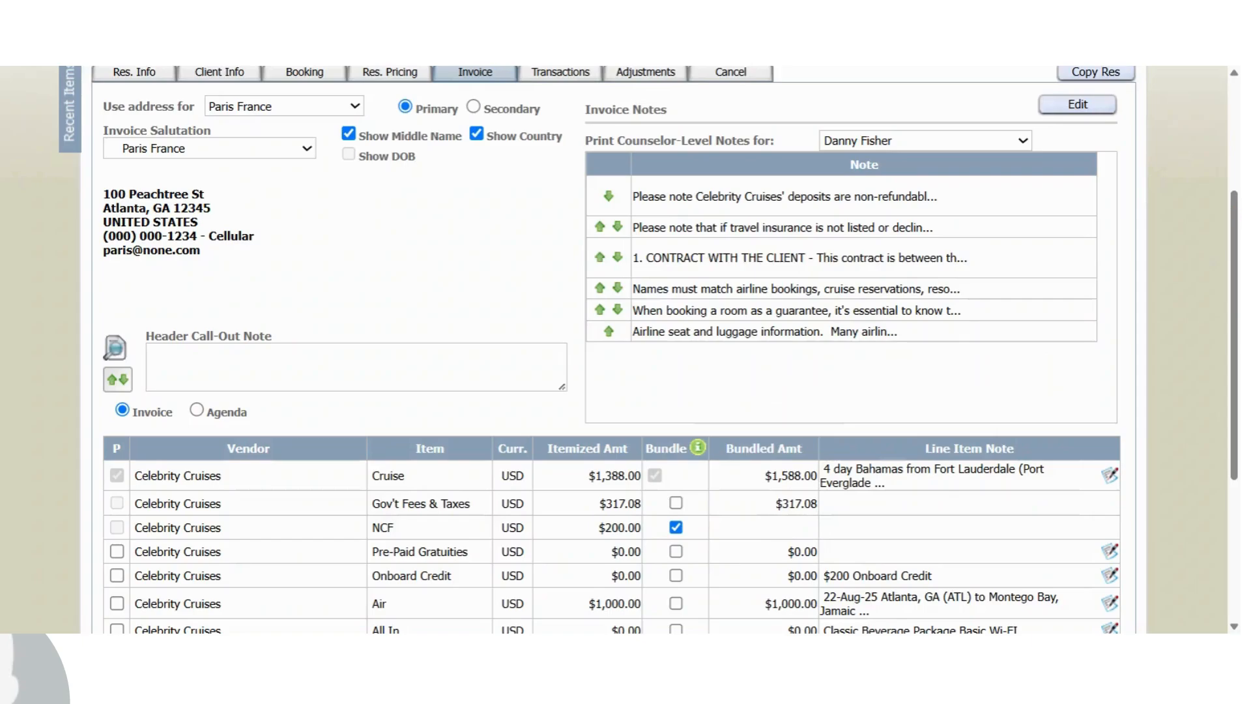
Turn off Show Middle Name and enter the header call-out note "See important information below."
{"action": "scroll", "coordinate": [619, 349], "scroll_direction": "up", "scroll_amount": 1}
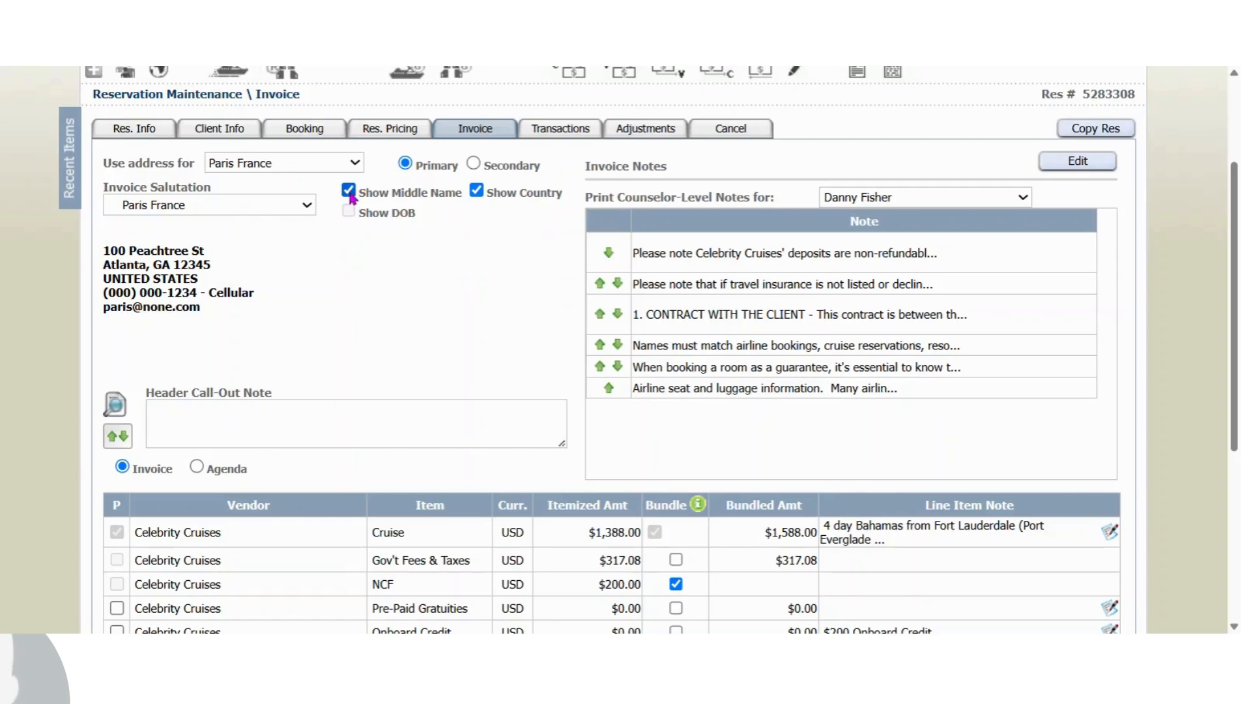
{"action": "left_click", "coordinate": [350, 192]}
{"action": "left_click_drag", "start_coordinate": [1236, 217], "coordinate": [1236, 335]}
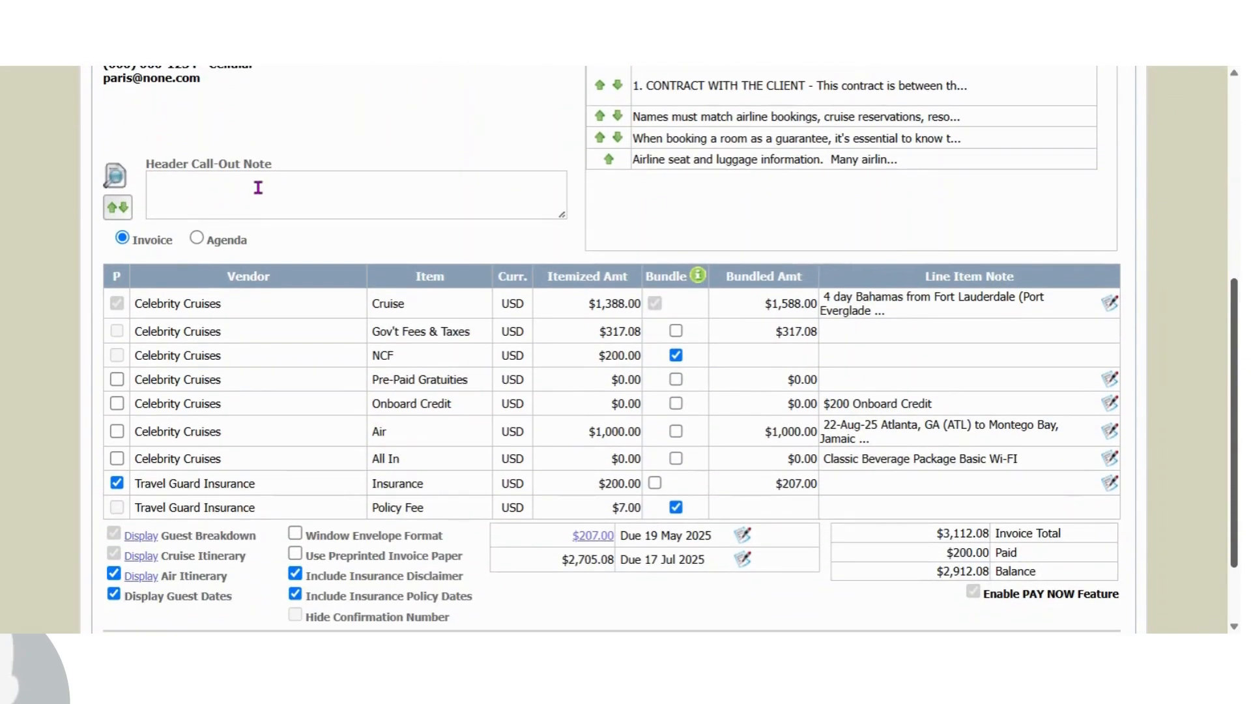
{"action": "left_click", "coordinate": [344, 197]}
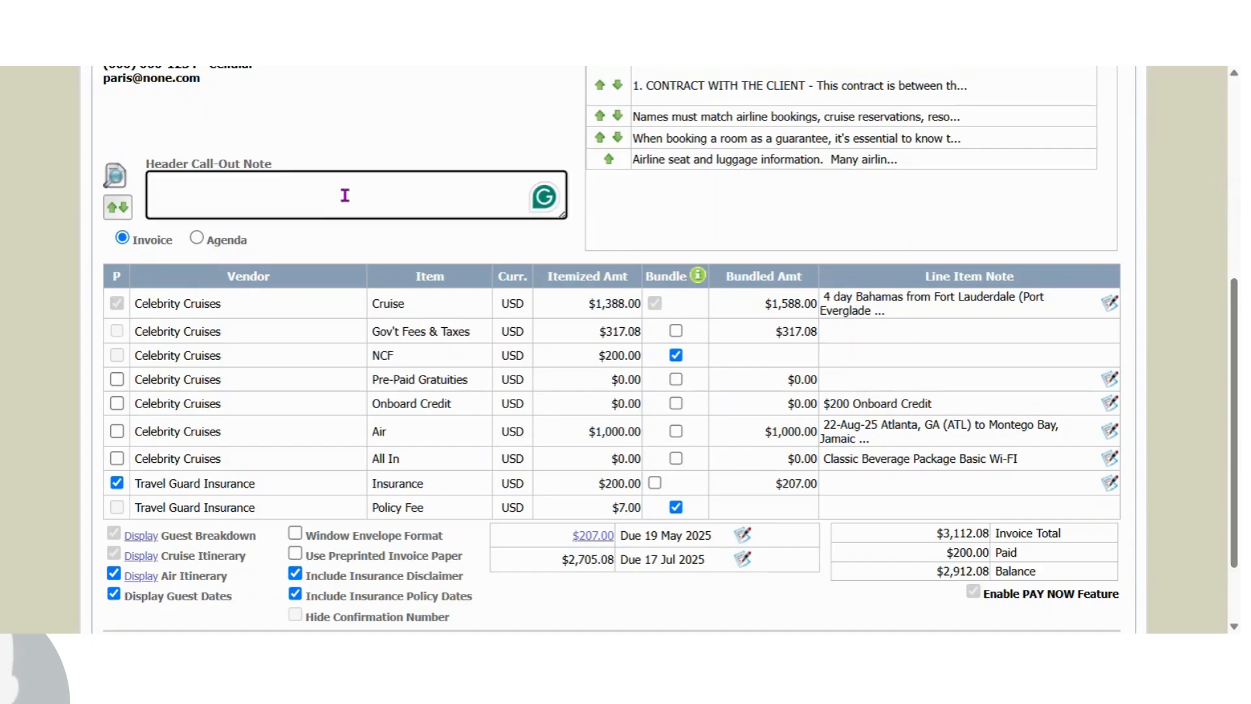
{"action": "type", "text": "See importa"}
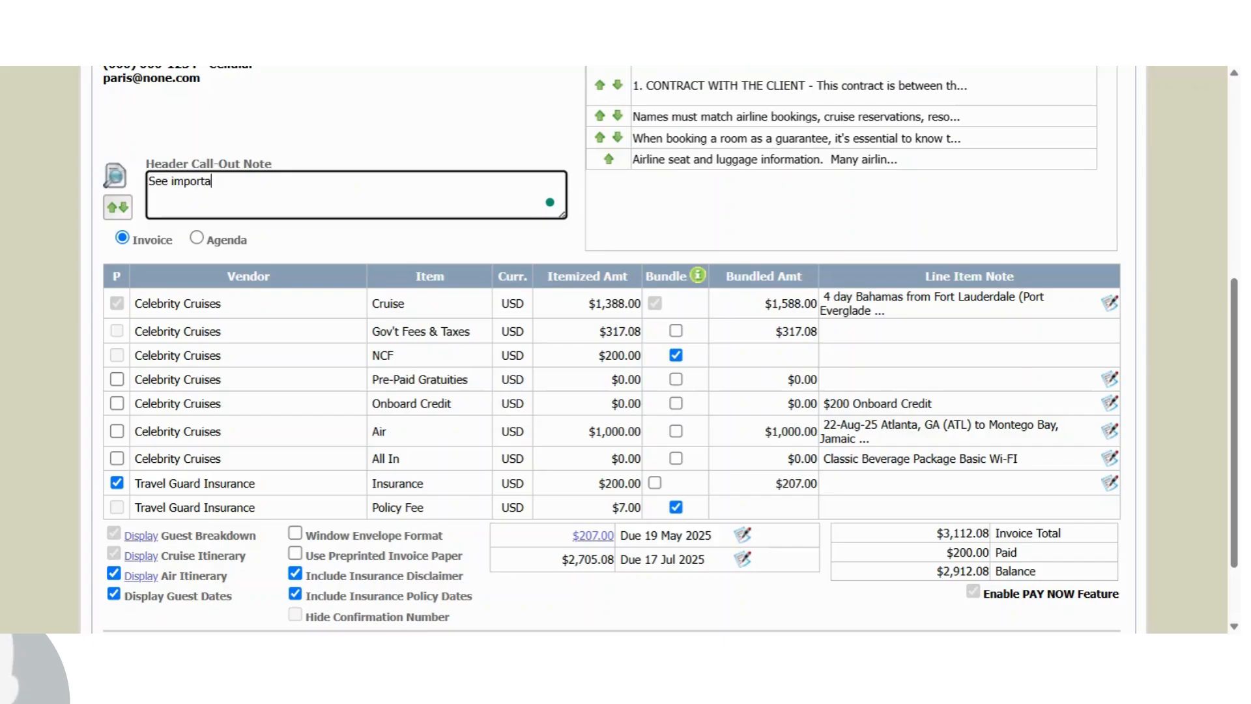
{"action": "type", "text": "nt information below."}
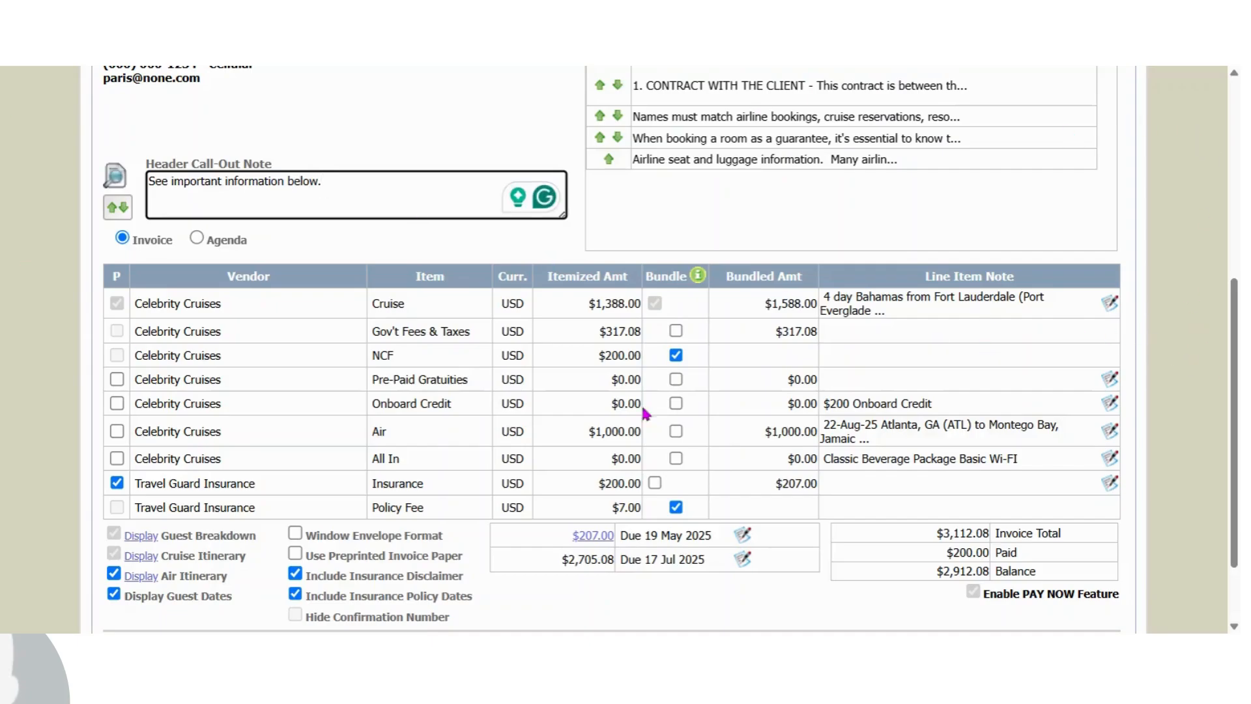
{"action": "left_click_drag", "start_coordinate": [1239, 296], "coordinate": [1236, 249]}
{"action": "scroll", "coordinate": [1235, 247], "scroll_direction": "up", "scroll_amount": 2}
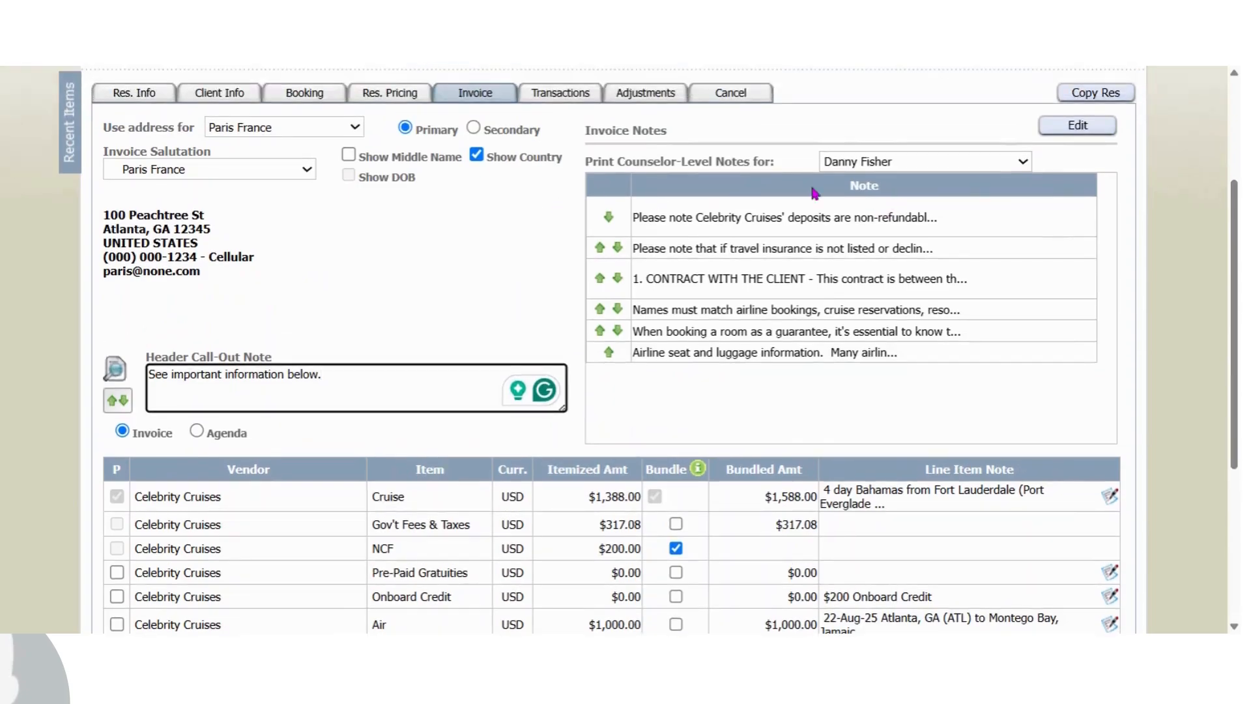
{"action": "scroll", "coordinate": [1231, 244], "scroll_direction": "down", "scroll_amount": 6}
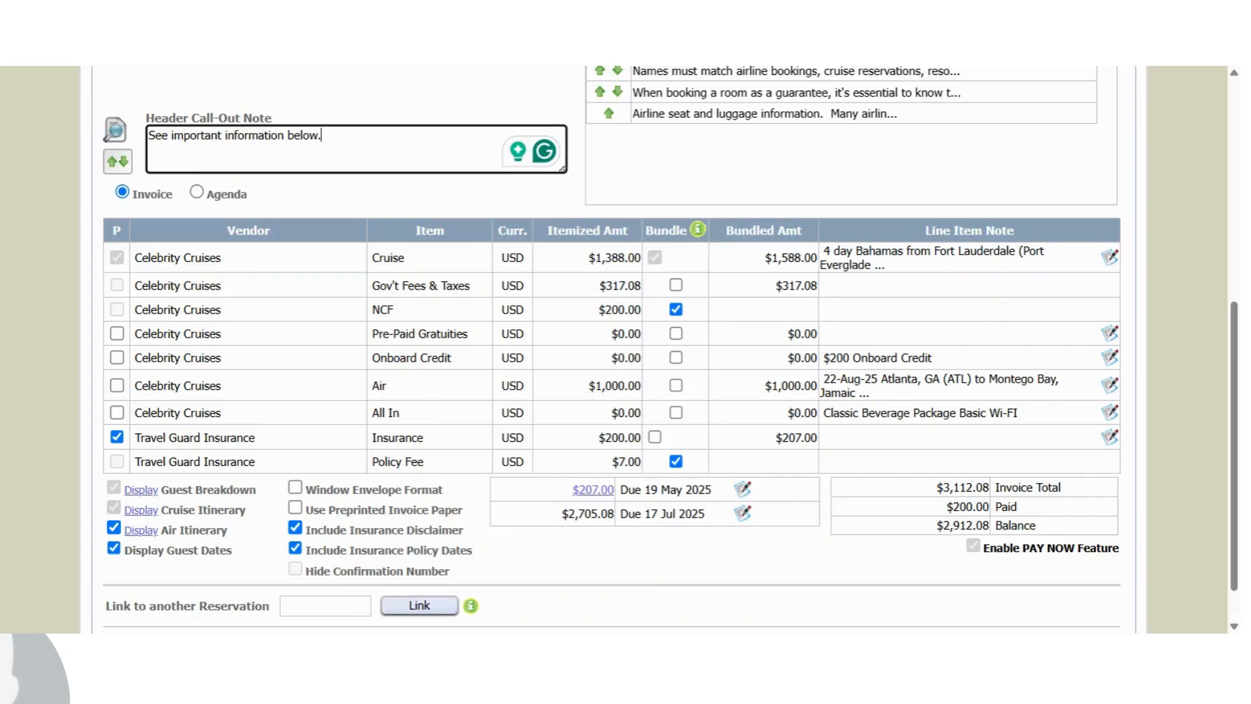
Set the Pre-Paid Gratuities, Onboard Credit, Air and All In lines to print on the invoice
{"action": "left_click", "coordinate": [118, 334]}
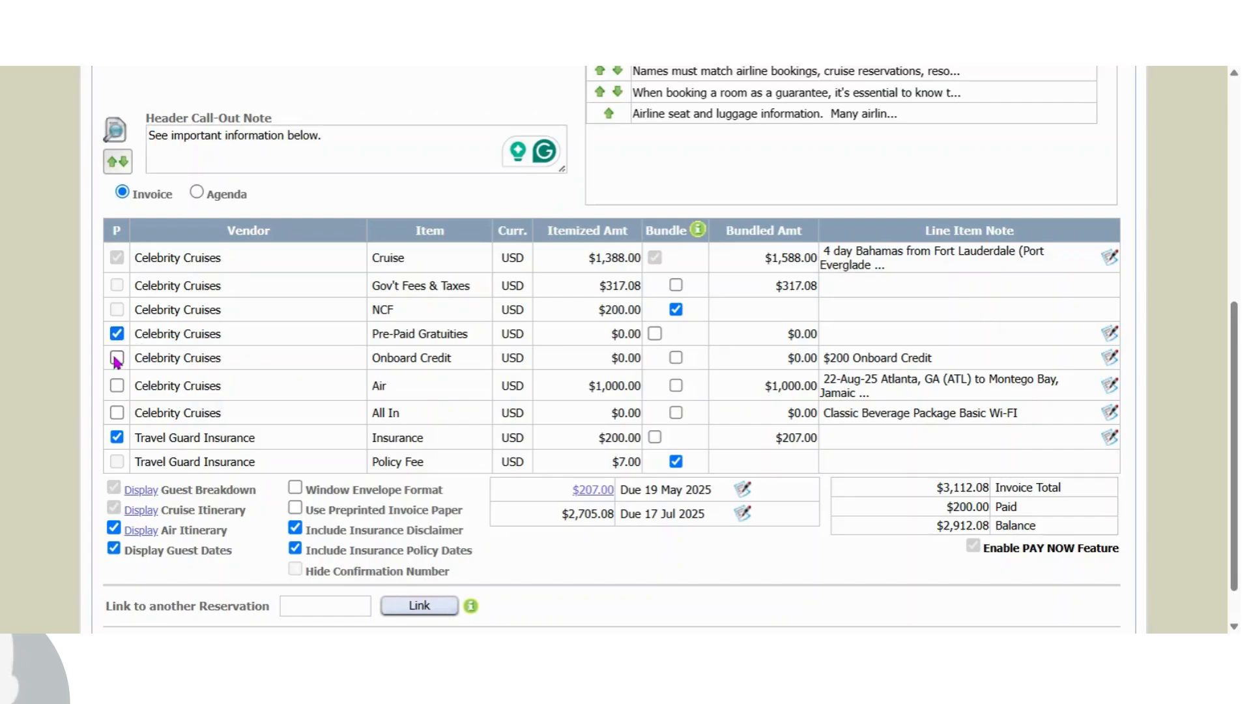
{"action": "left_click", "coordinate": [117, 358]}
{"action": "left_click", "coordinate": [117, 385]}
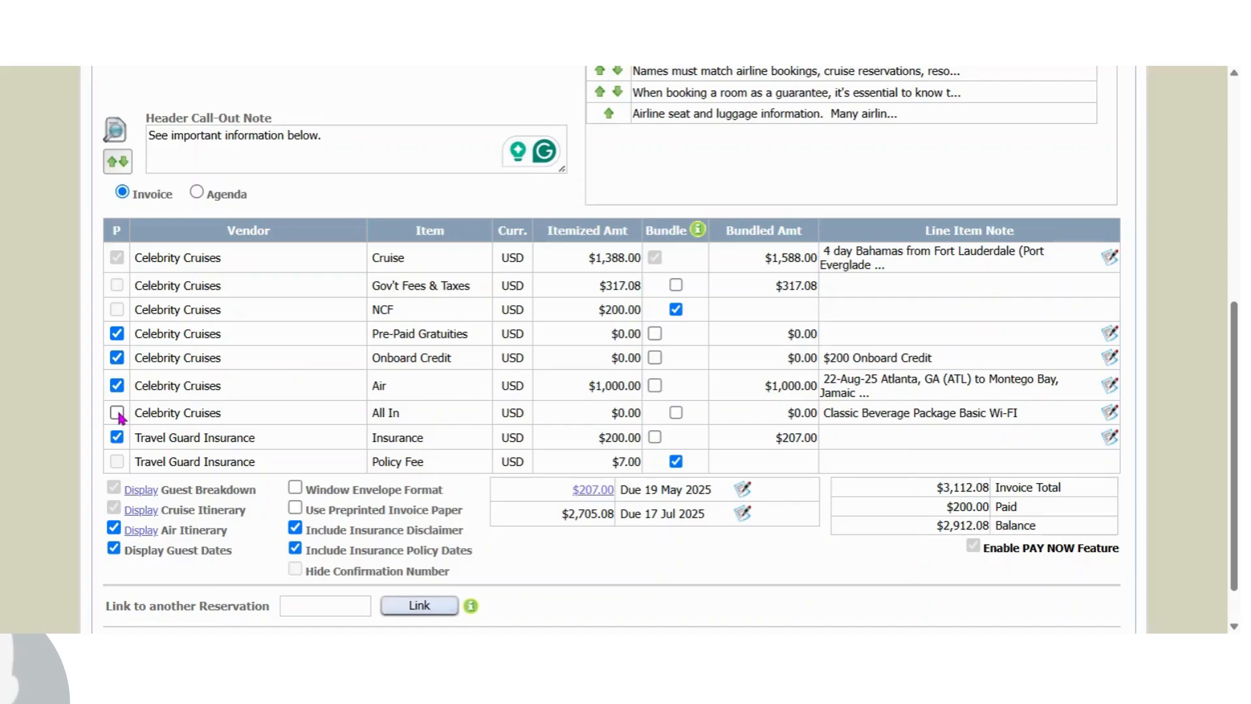
{"action": "left_click", "coordinate": [117, 413]}
Bundle the Pre-Paid Gratuities, Onboard Credit and All In lines into the cruise total
{"action": "scroll", "coordinate": [786, 436], "scroll_direction": "down", "scroll_amount": 1}
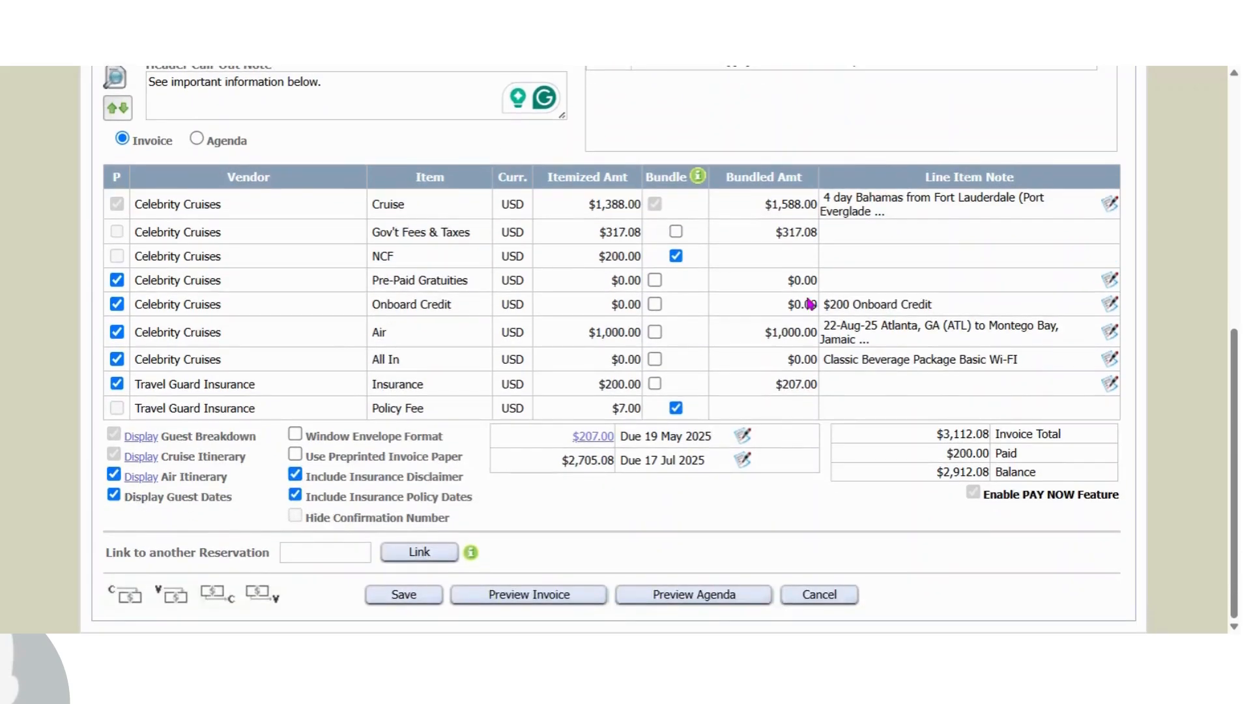
{"action": "left_click", "coordinate": [656, 281]}
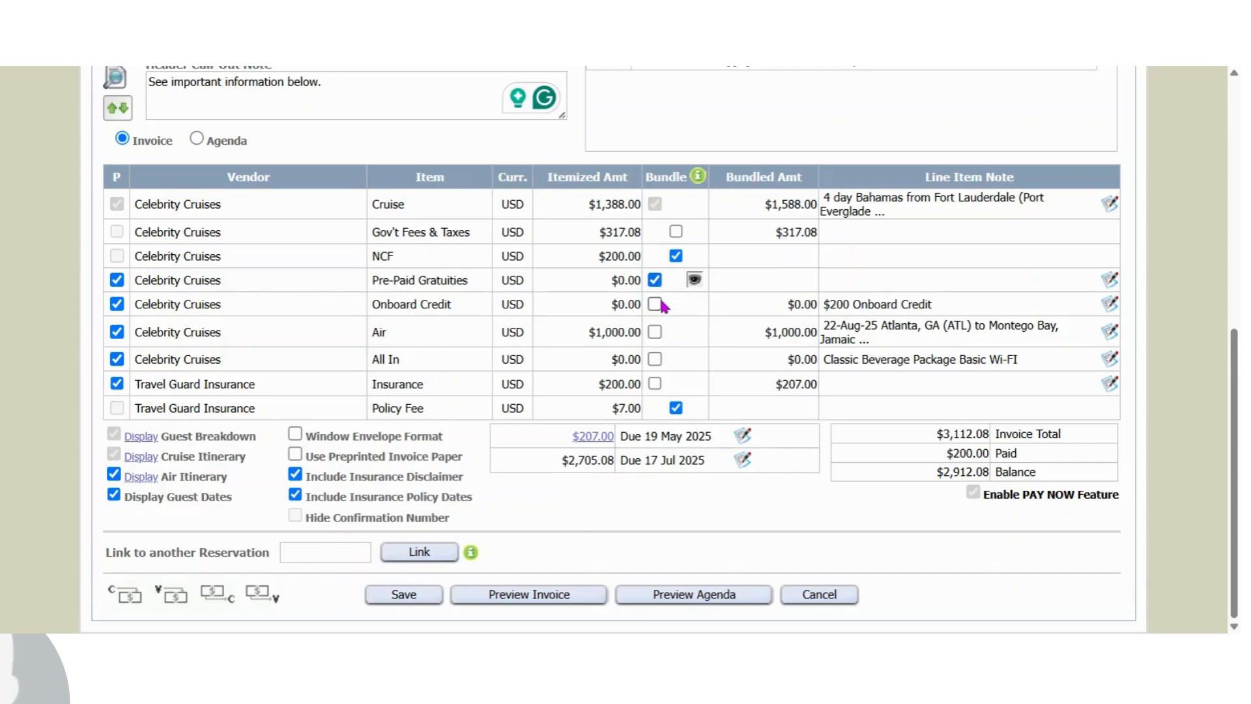
{"action": "left_click", "coordinate": [656, 305]}
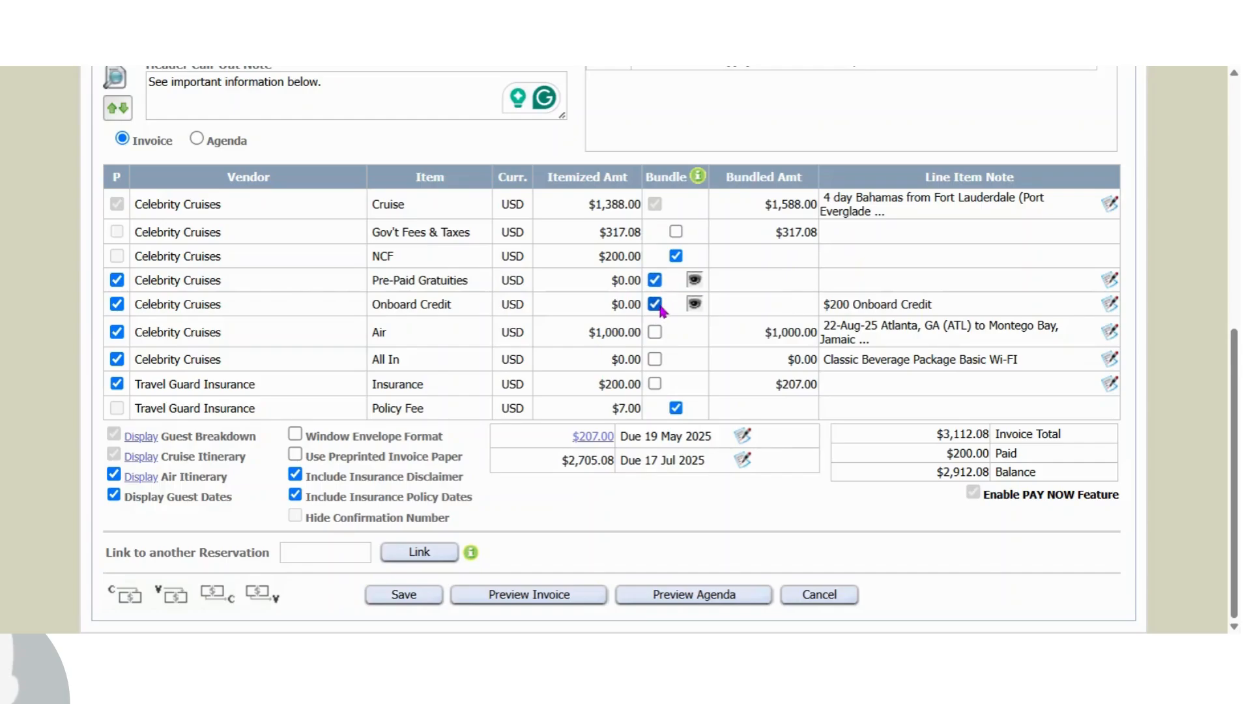
{"action": "left_click", "coordinate": [659, 363]}
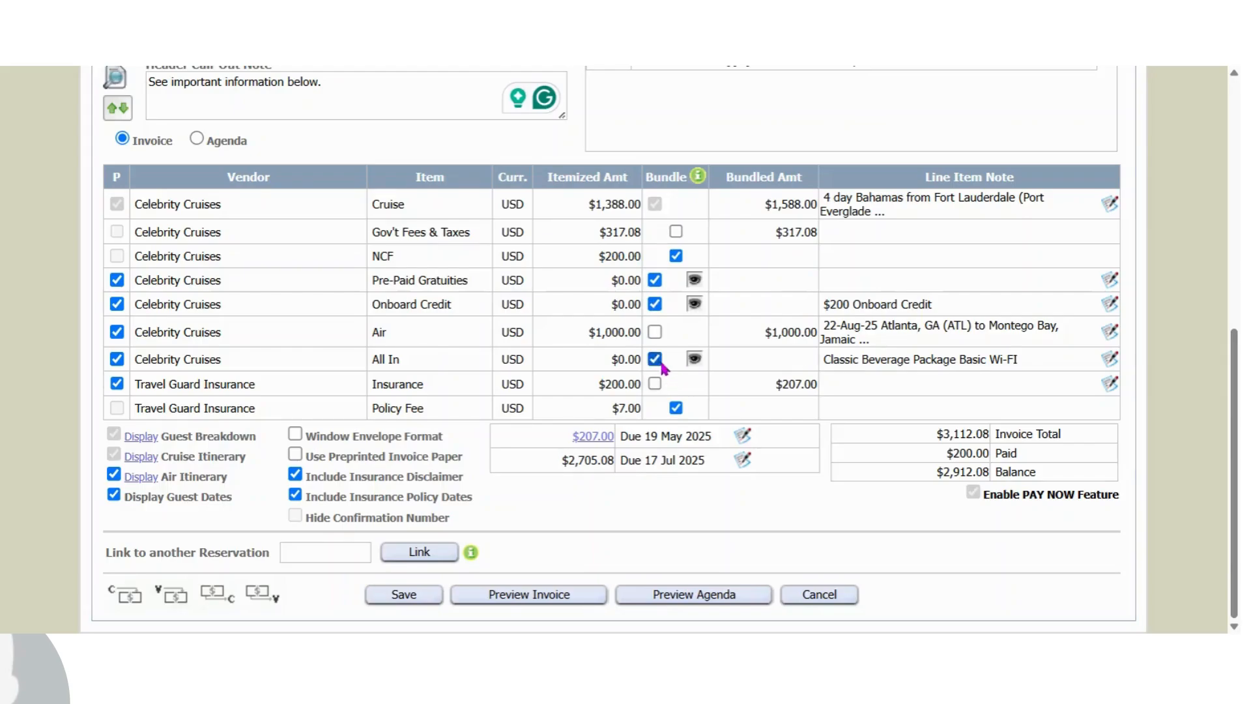
Save the invoice settings and open the invoice preview
{"action": "left_click", "coordinate": [413, 596]}
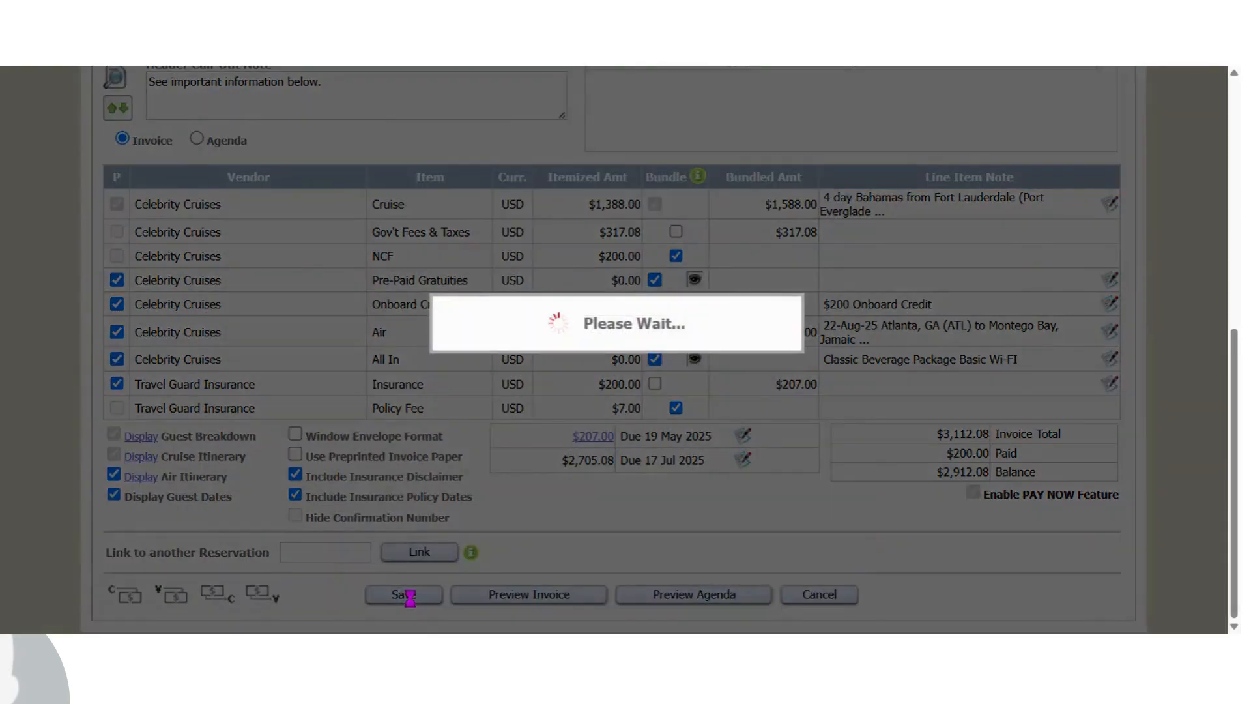
{"action": "scroll", "coordinate": [943, 326], "scroll_direction": "down", "scroll_amount": 7}
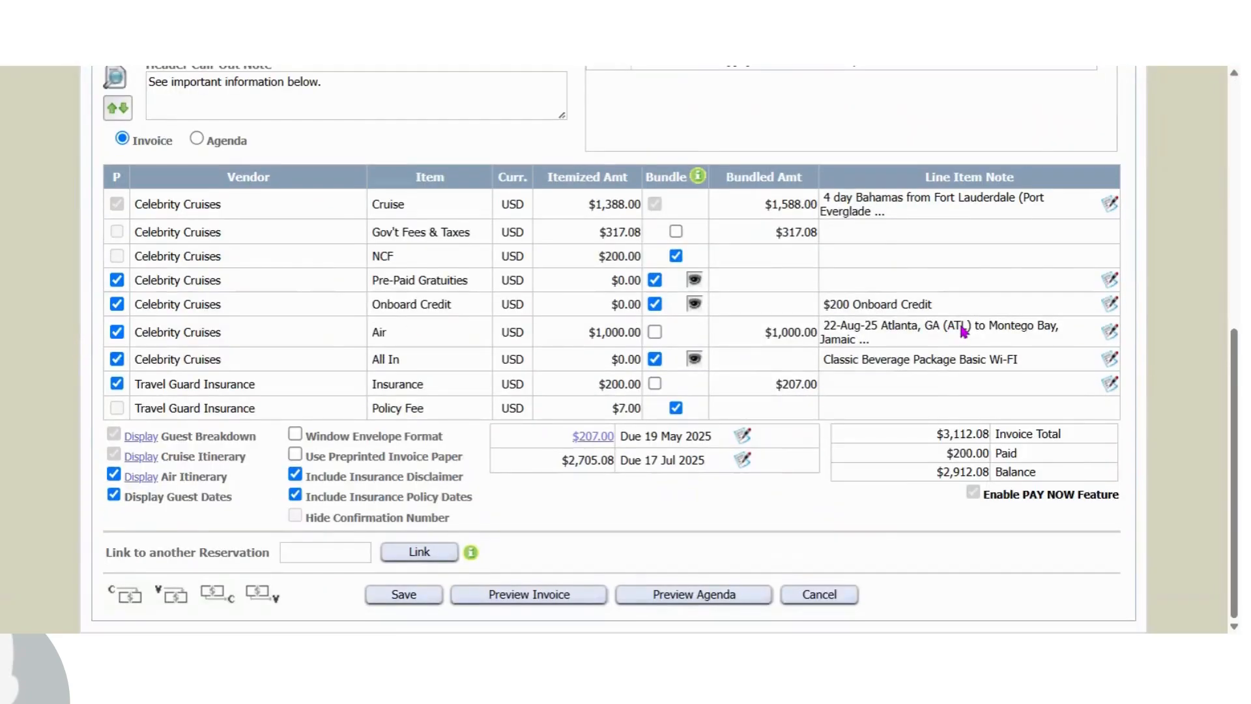
{"action": "left_click", "coordinate": [531, 599]}
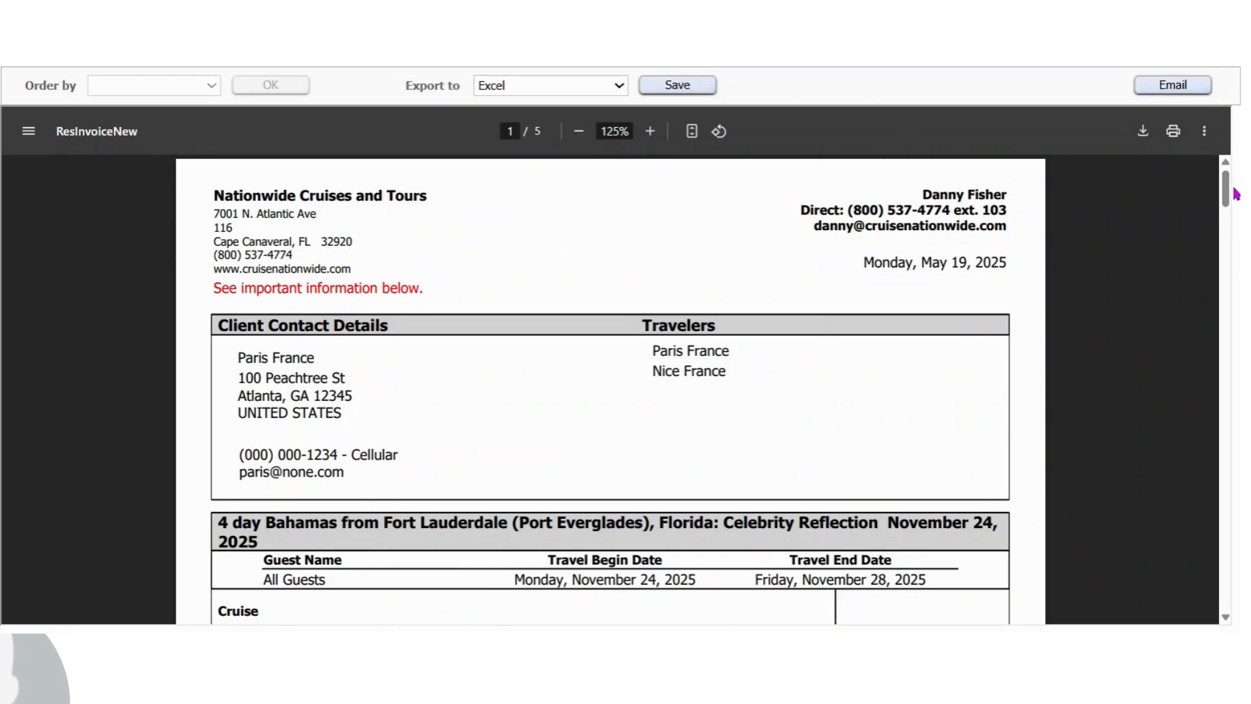
Review the invoice preview's line items, itinerary, guest breakdown and additional information notes
{"action": "left_click_drag", "start_coordinate": [1233, 191], "coordinate": [1238, 220]}
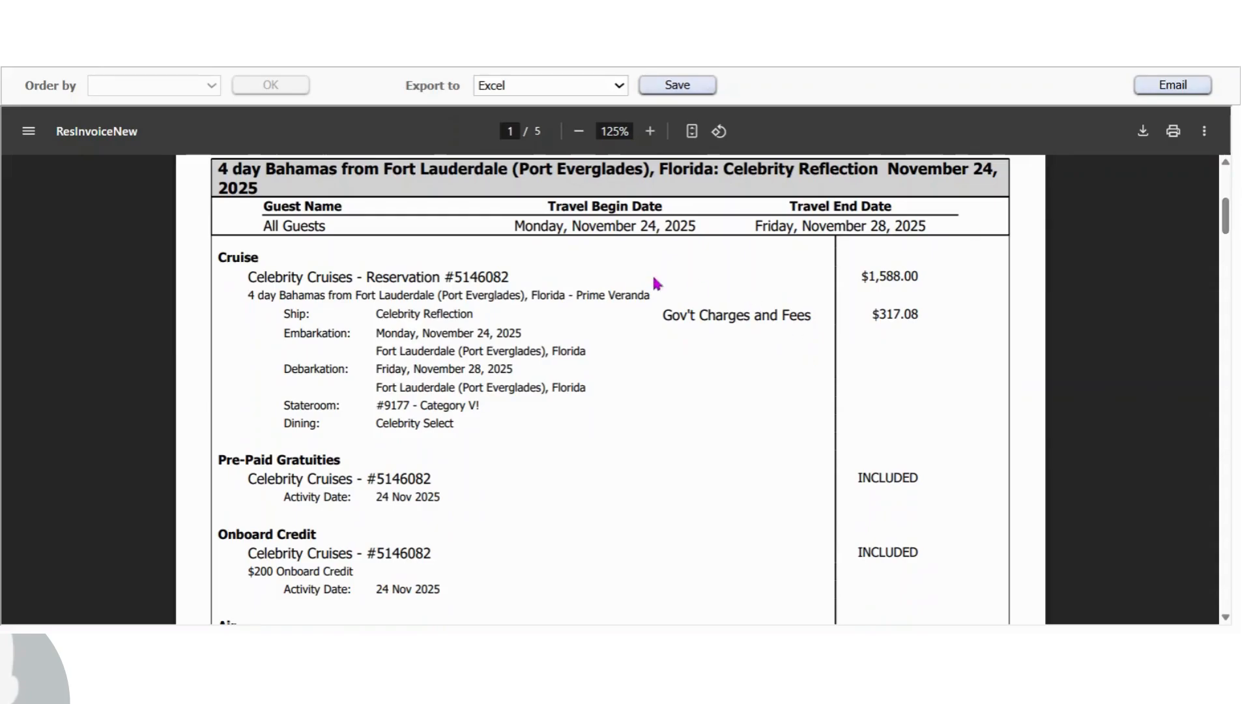
{"action": "left_click_drag", "start_coordinate": [580, 296], "coordinate": [649, 297]}
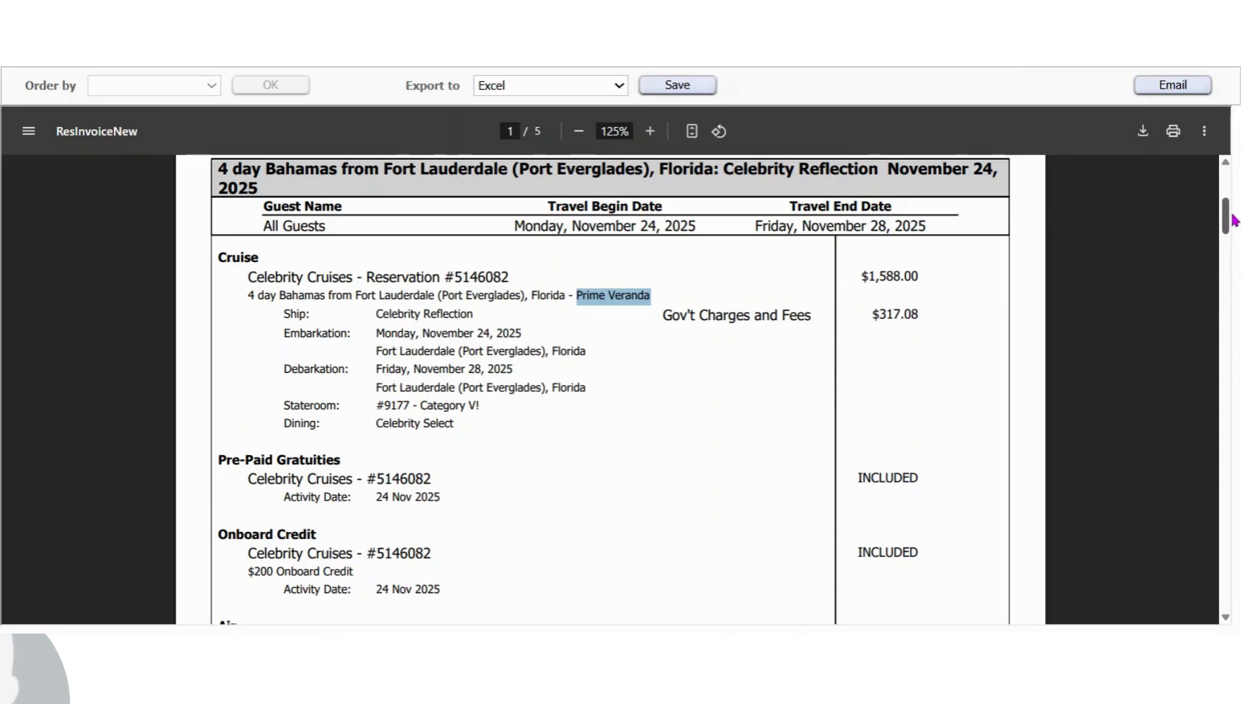
{"action": "scroll", "coordinate": [1233, 220], "scroll_direction": "down", "scroll_amount": 3}
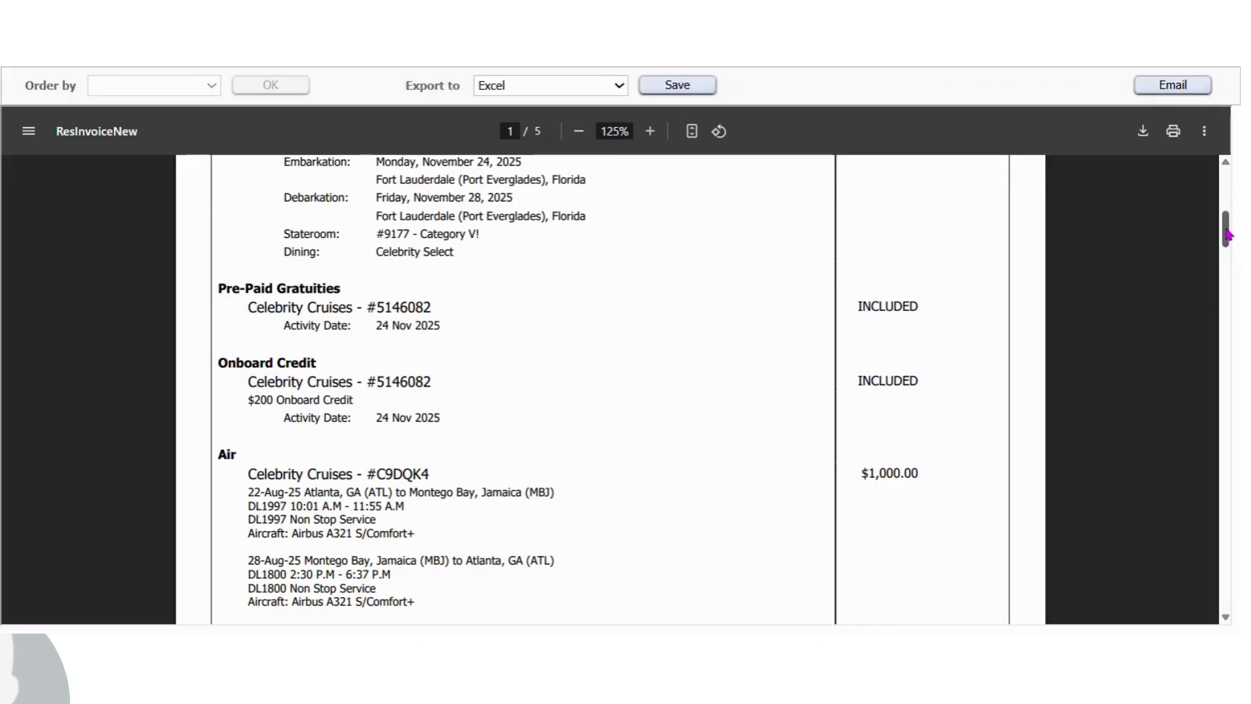
{"action": "scroll", "coordinate": [1228, 215], "scroll_direction": "down", "scroll_amount": 3}
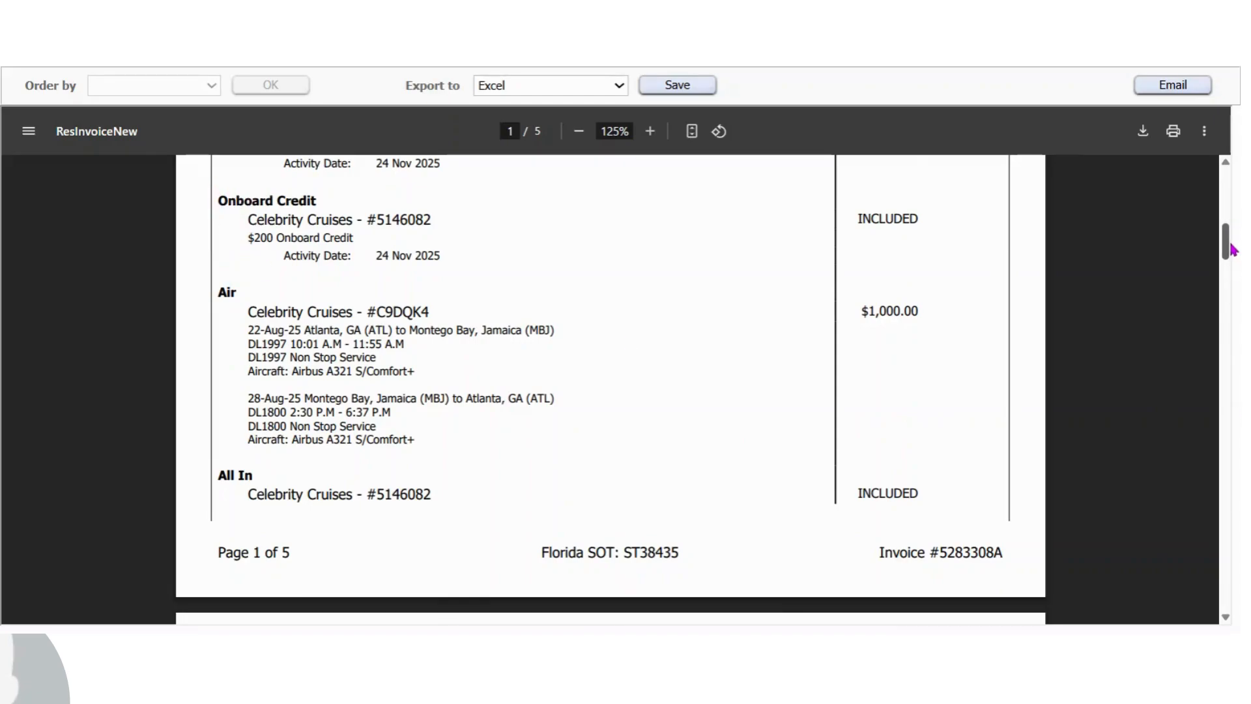
{"action": "scroll", "coordinate": [1228, 248], "scroll_direction": "down", "scroll_amount": 1}
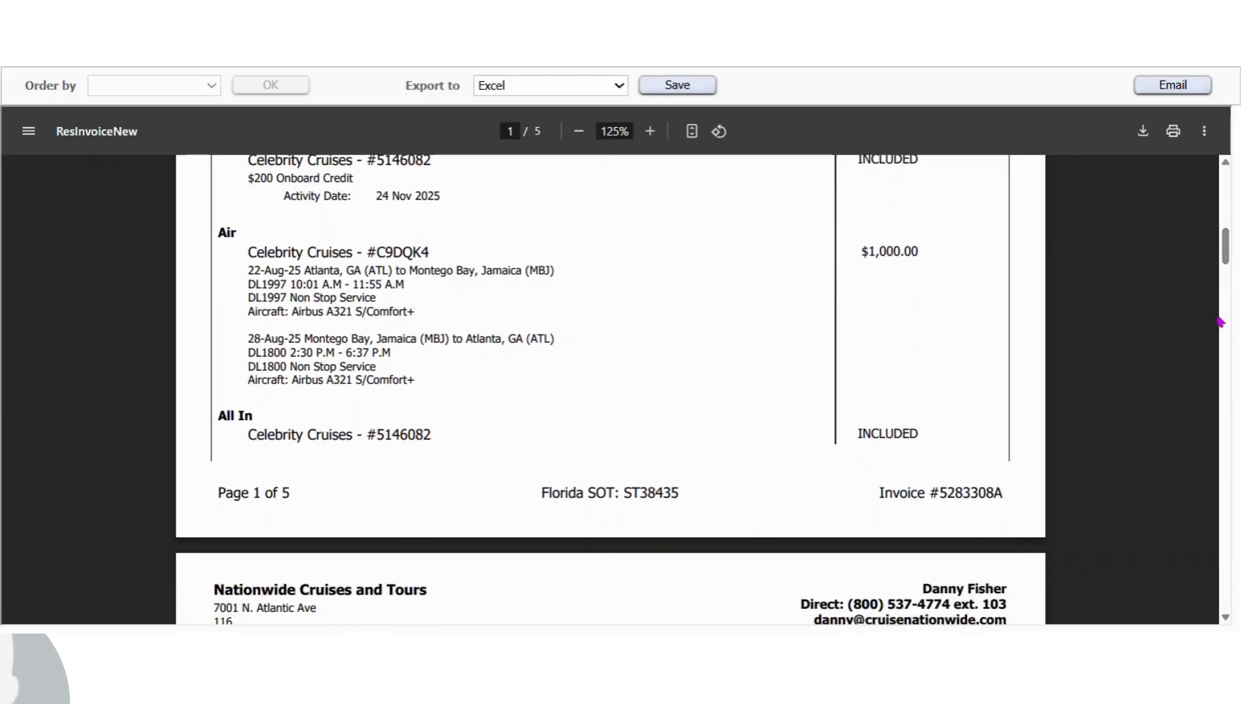
{"action": "left_click_drag", "start_coordinate": [1221, 249], "coordinate": [1225, 313]}
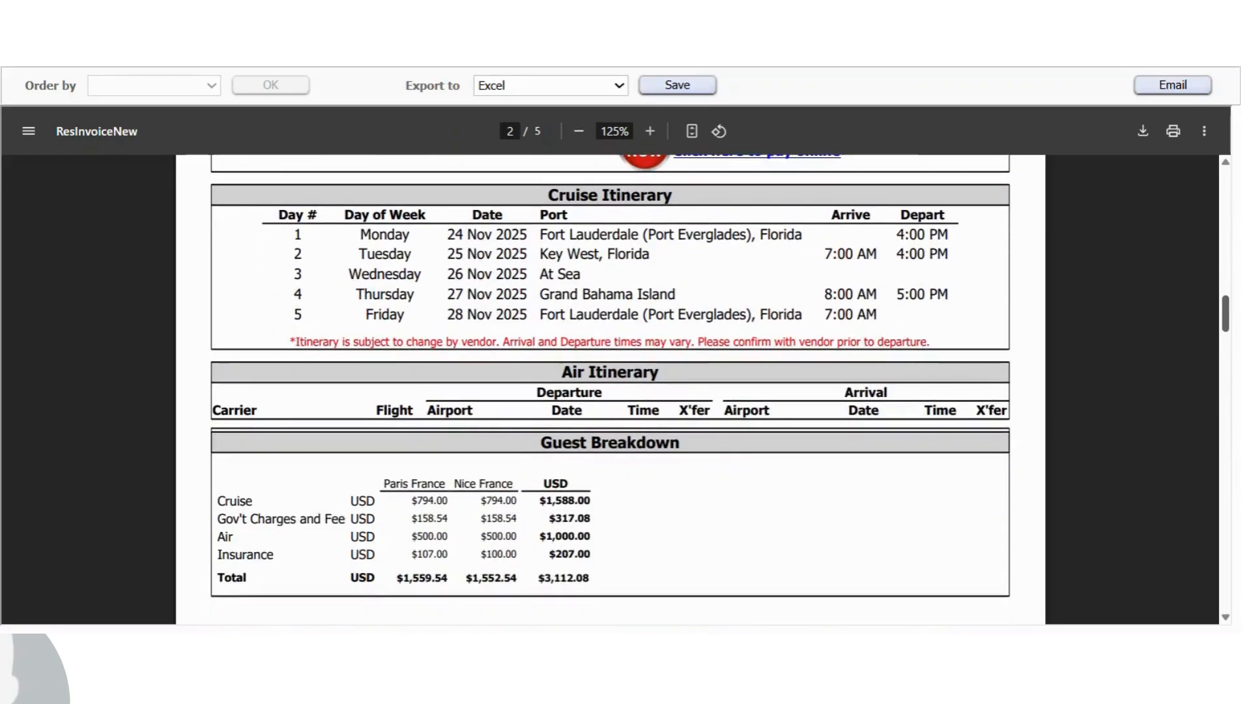
{"action": "scroll", "coordinate": [613, 375], "scroll_direction": "down", "scroll_amount": 1}
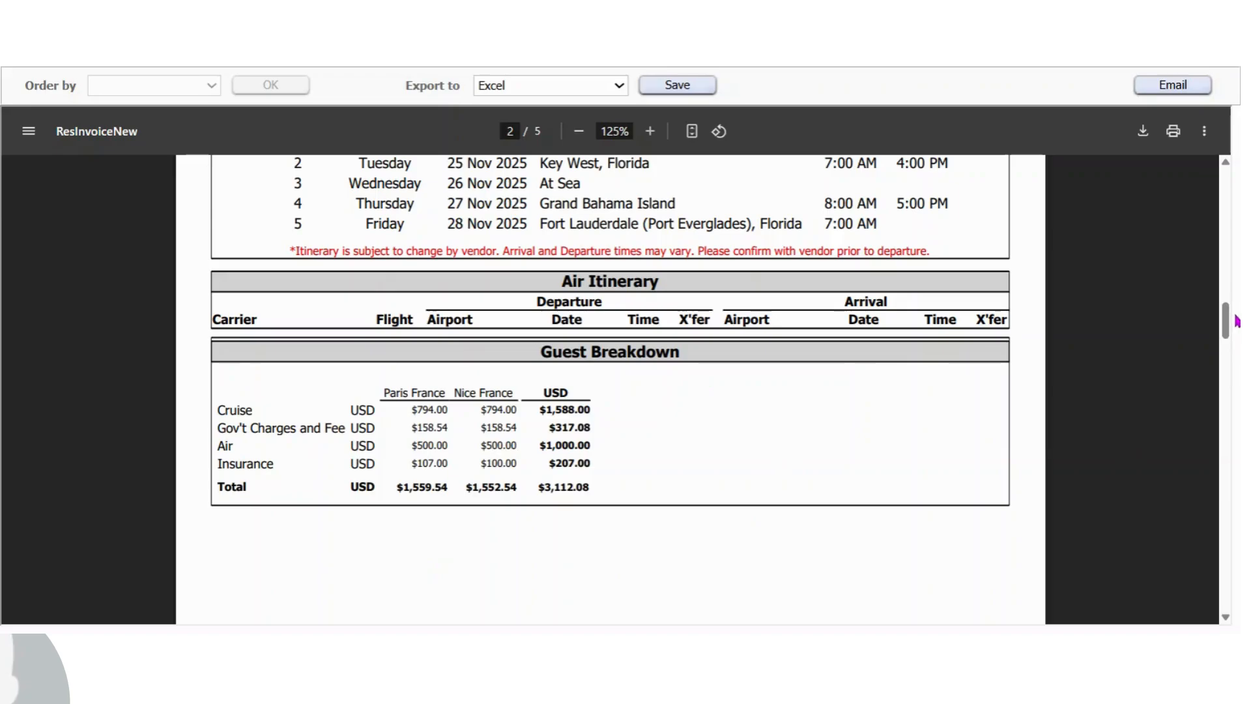
{"action": "left_click_drag", "start_coordinate": [1229, 321], "coordinate": [1239, 359]}
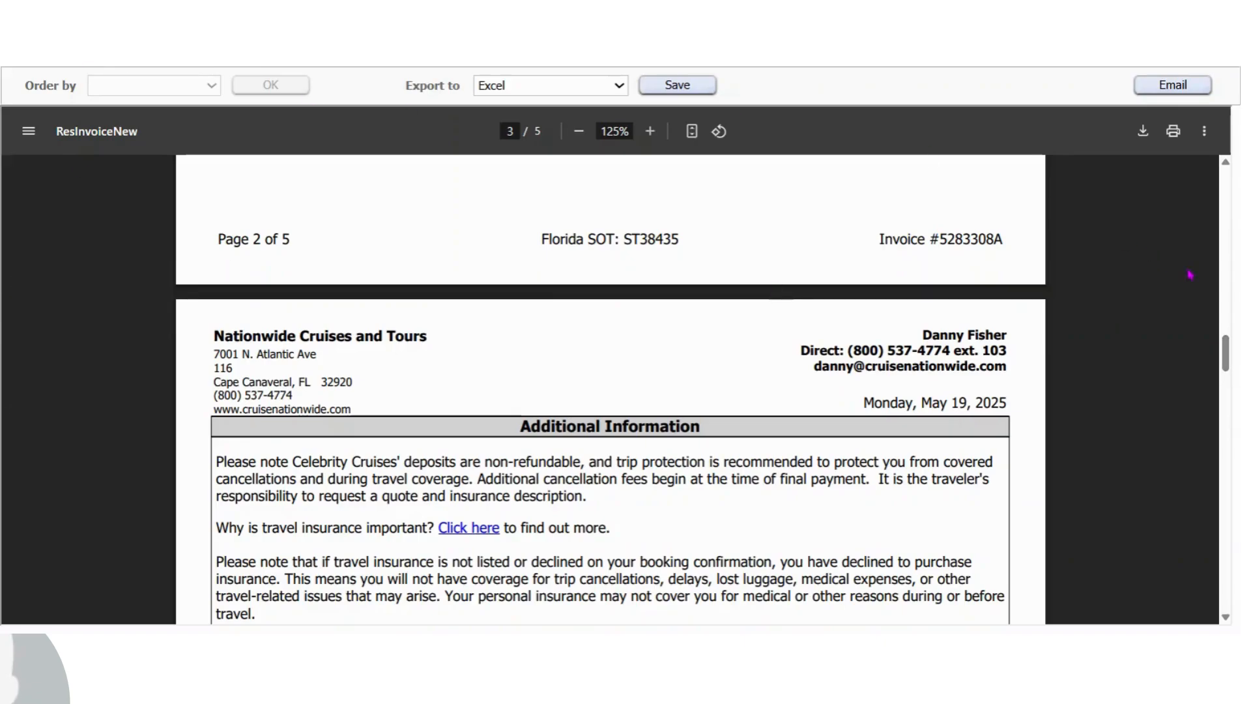
{"action": "scroll", "coordinate": [1229, 357], "scroll_direction": "down", "scroll_amount": 3}
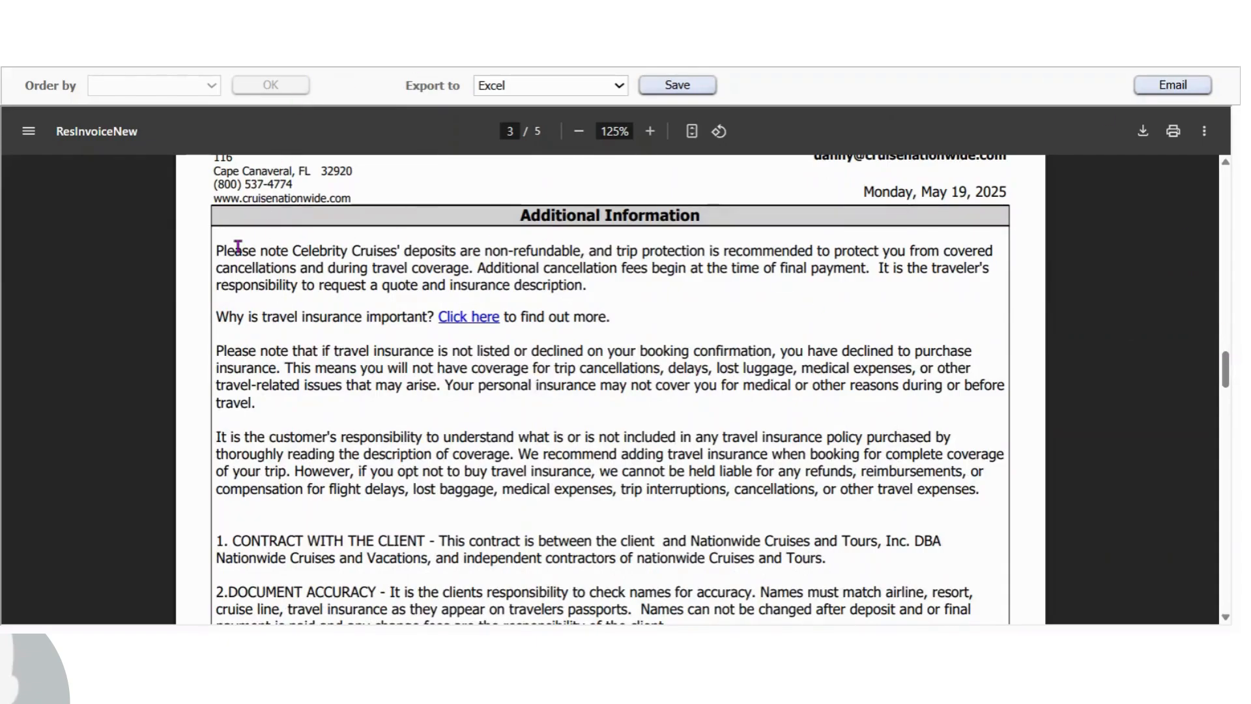
{"action": "left_click_drag", "start_coordinate": [216, 251], "coordinate": [642, 269]}
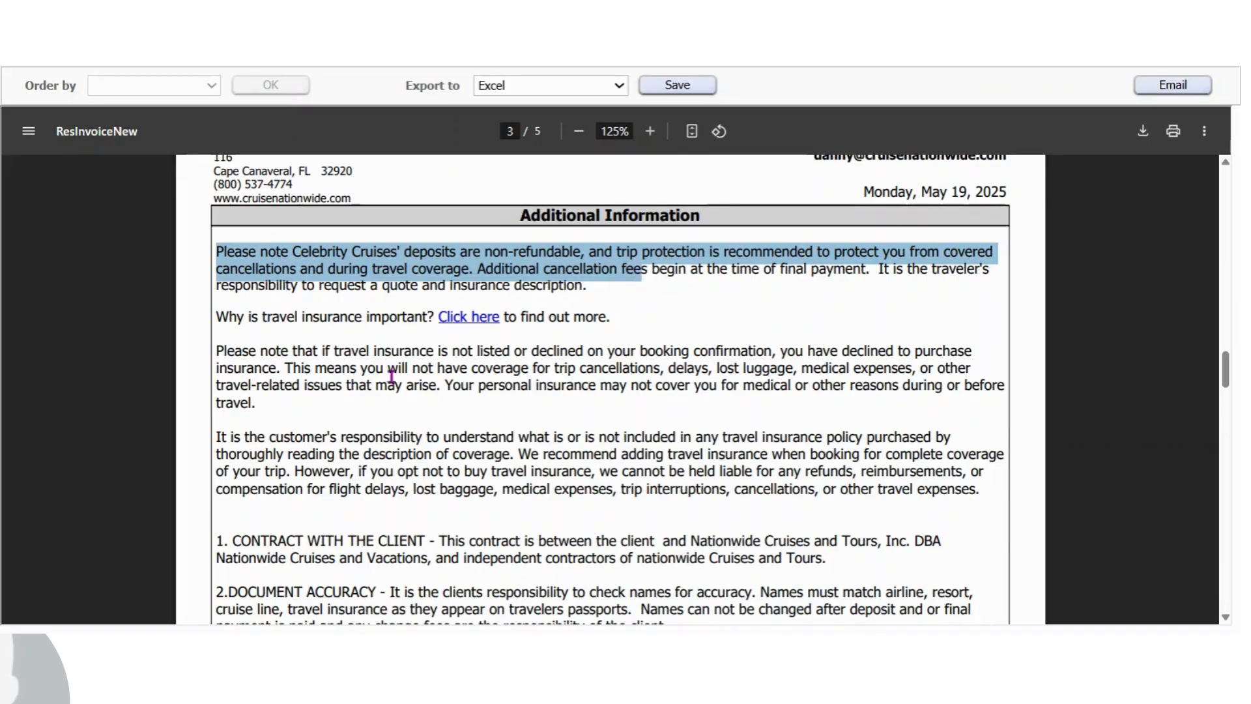
{"action": "left_click_drag", "start_coordinate": [216, 351], "coordinate": [341, 391]}
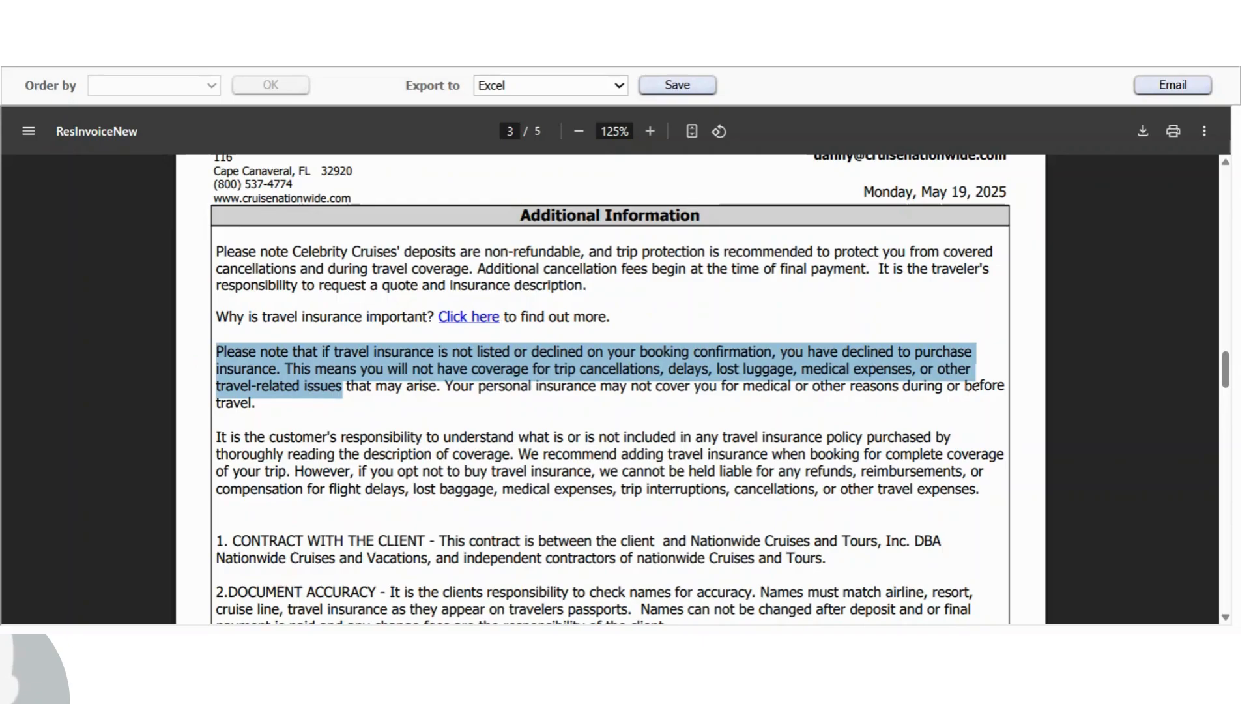
{"action": "left_click_drag", "start_coordinate": [342, 389], "coordinate": [347, 389]}
Choose PDF as the invoice export format
{"action": "left_click", "coordinate": [546, 87]}
{"action": "left_click", "coordinate": [537, 99]}
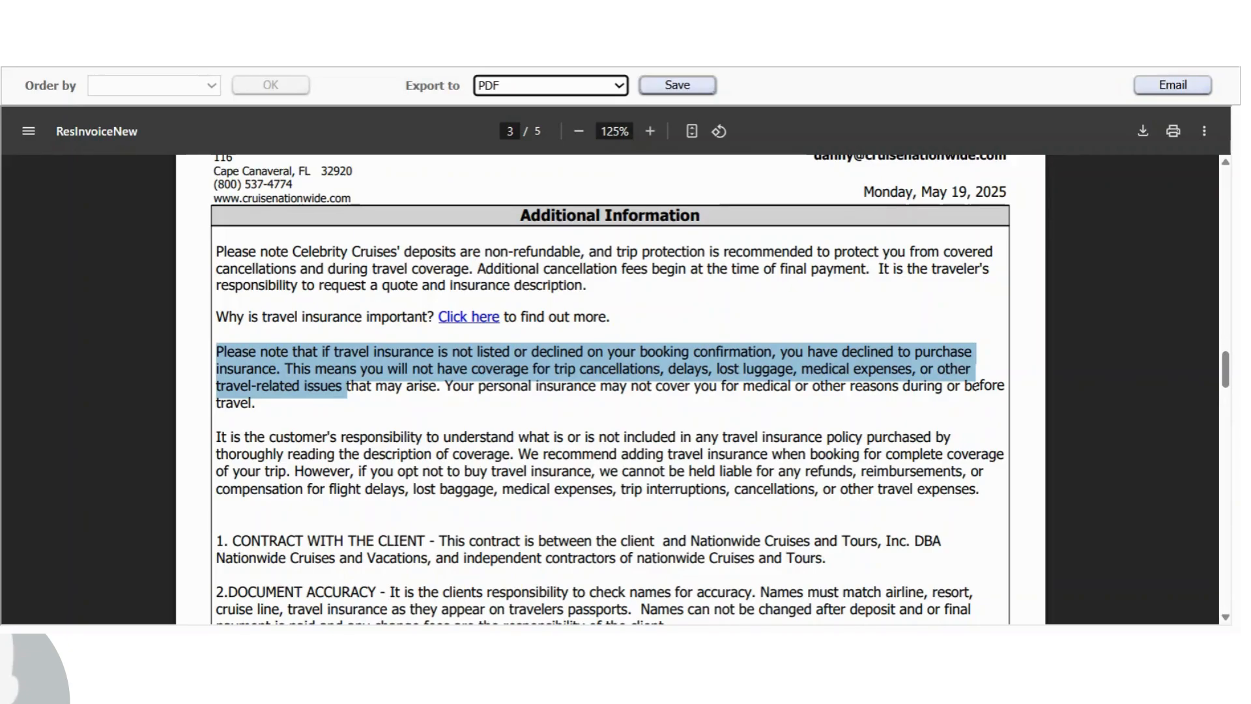
{"action": "scroll", "coordinate": [855, 198], "scroll_direction": "up", "scroll_amount": 18}
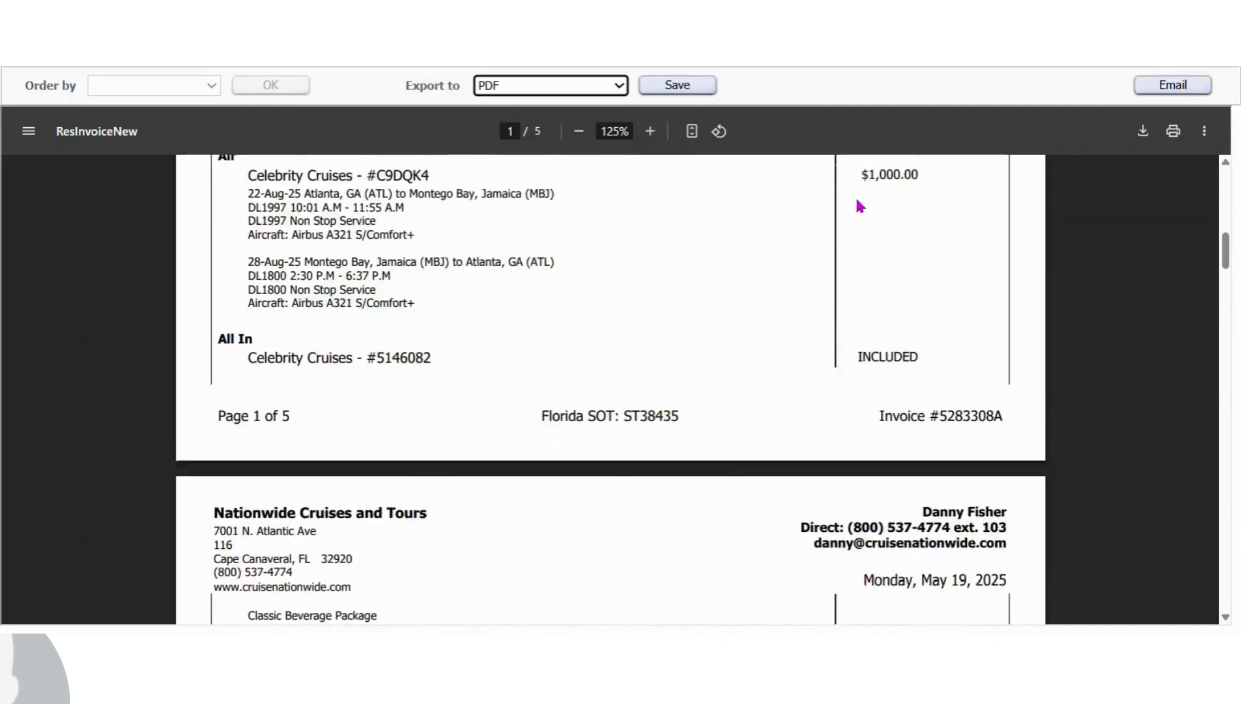
{"action": "left_click_drag", "start_coordinate": [1226, 253], "coordinate": [1236, 67]}
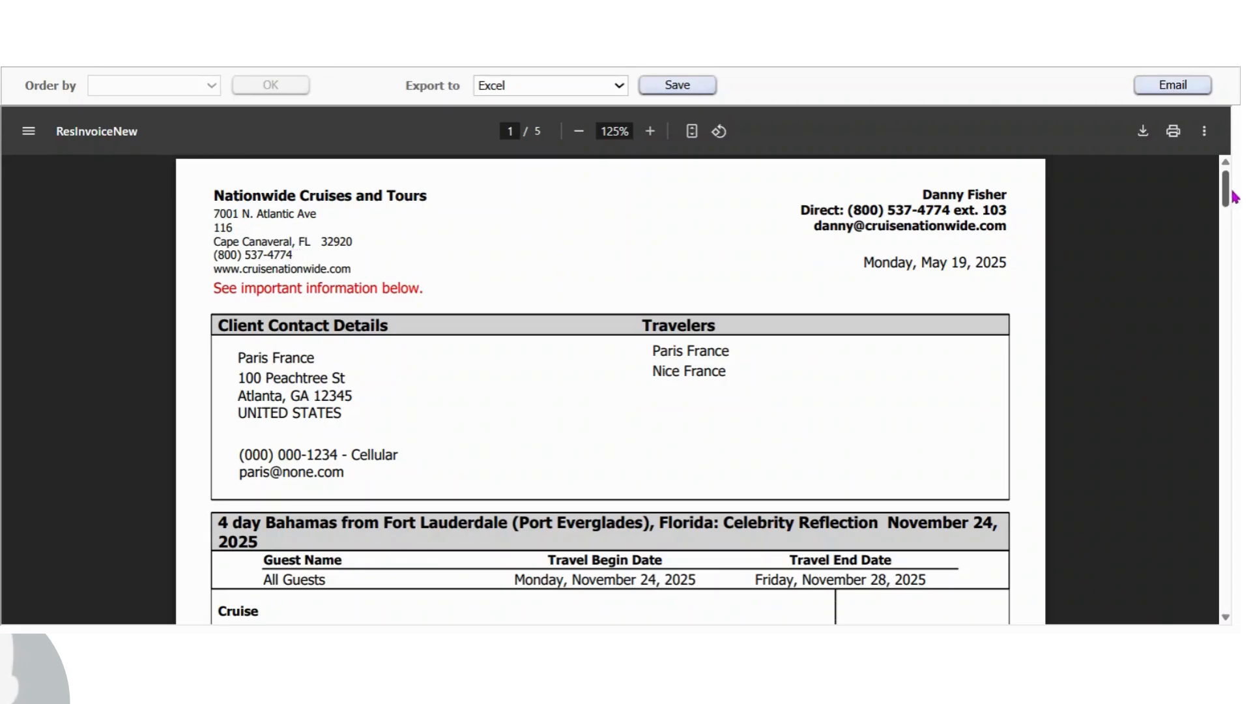
{"action": "scroll", "coordinate": [1234, 196], "scroll_direction": "down", "scroll_amount": 3}
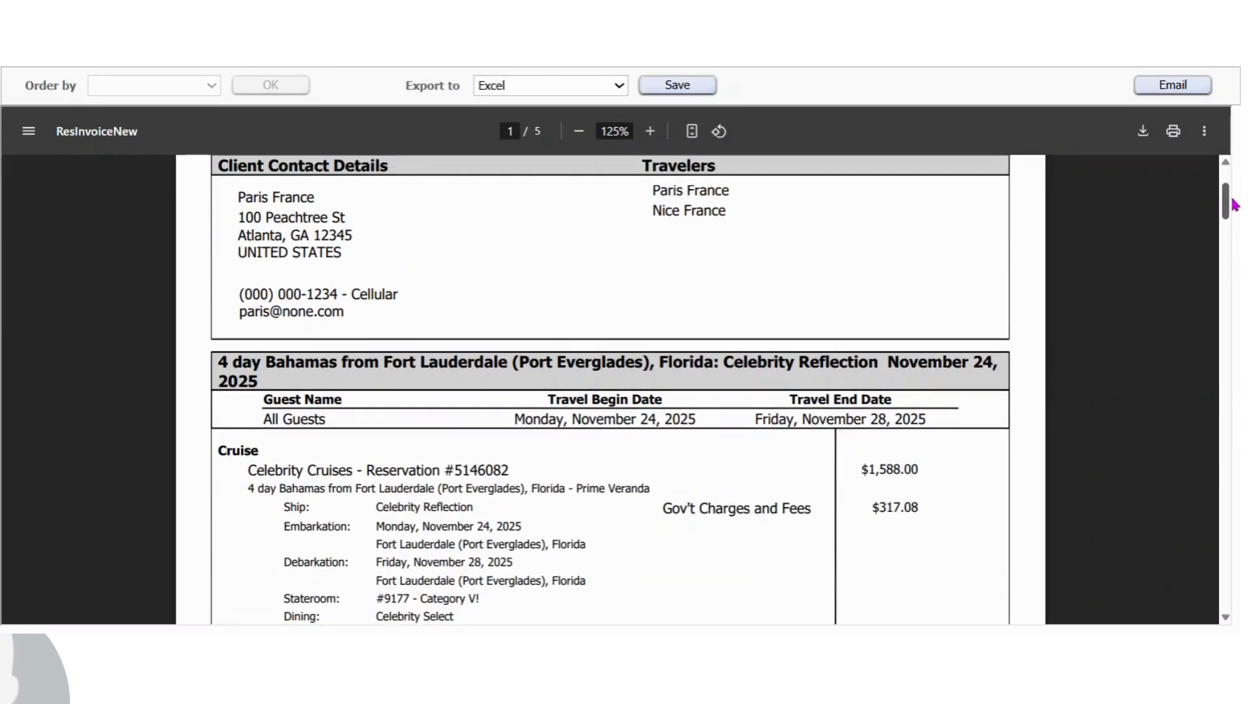